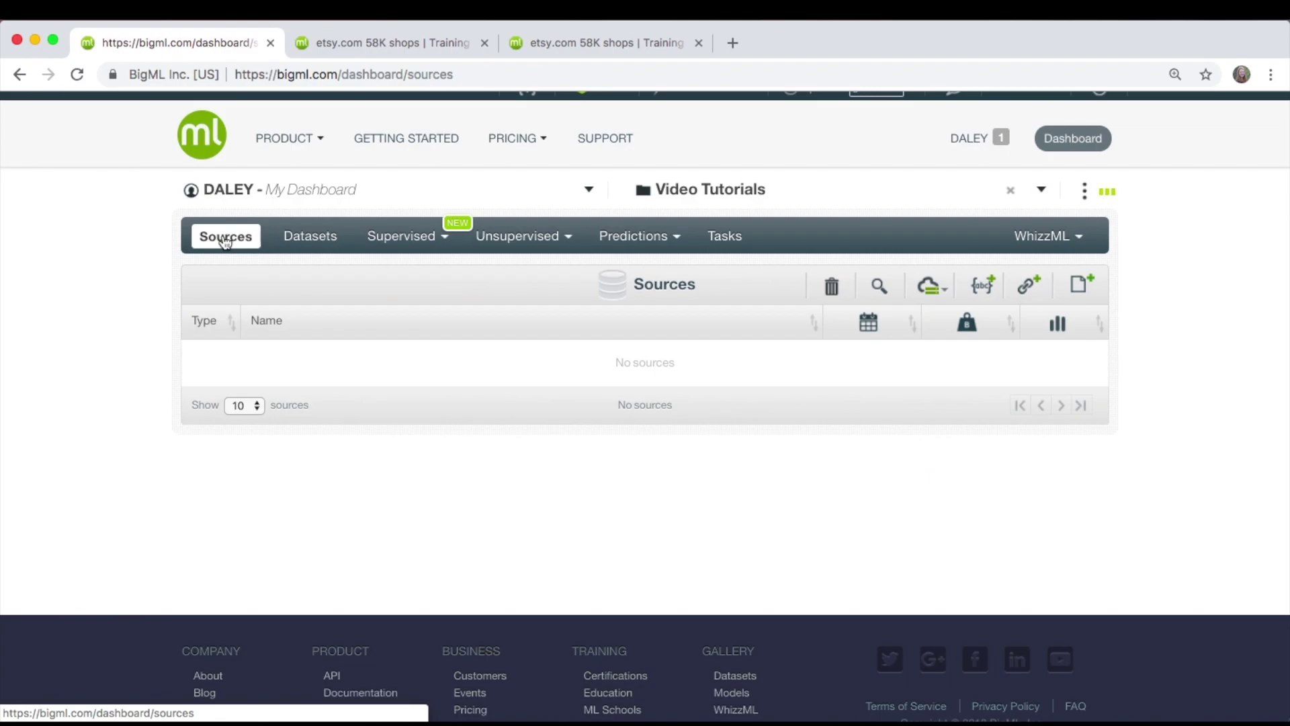
# Open the etsy.com 58K shops dataset and inspect its fields and histograms, including the open_date.year distribution.
pyautogui.click(299, 240)
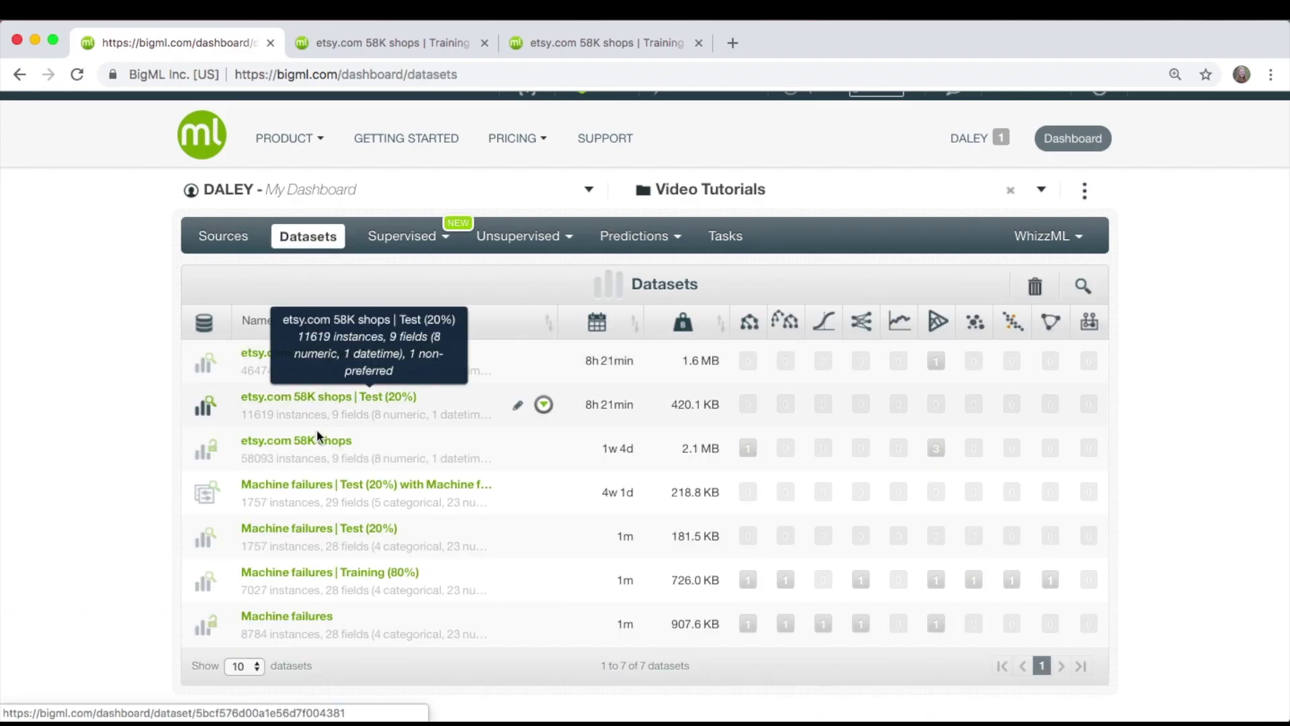
pyautogui.click(318, 443)
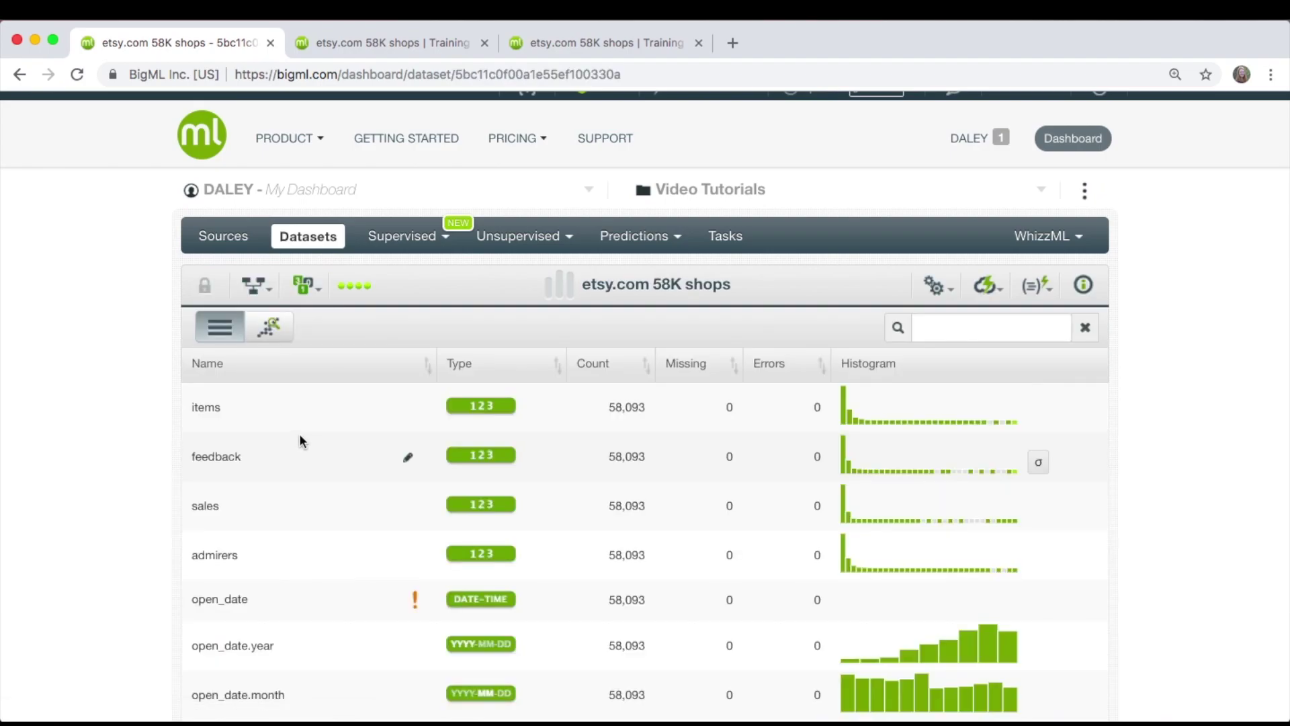
pyautogui.scroll(-3, 301, 395)
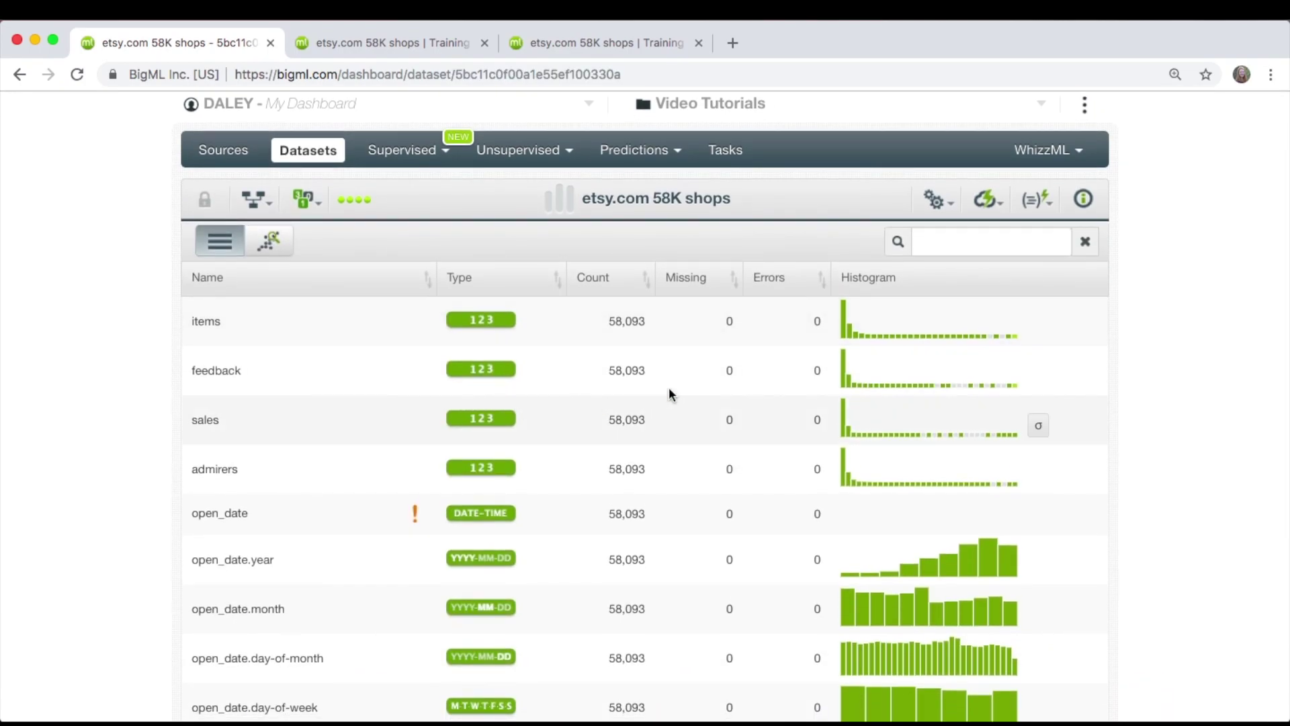
pyautogui.moveTo(850, 423)
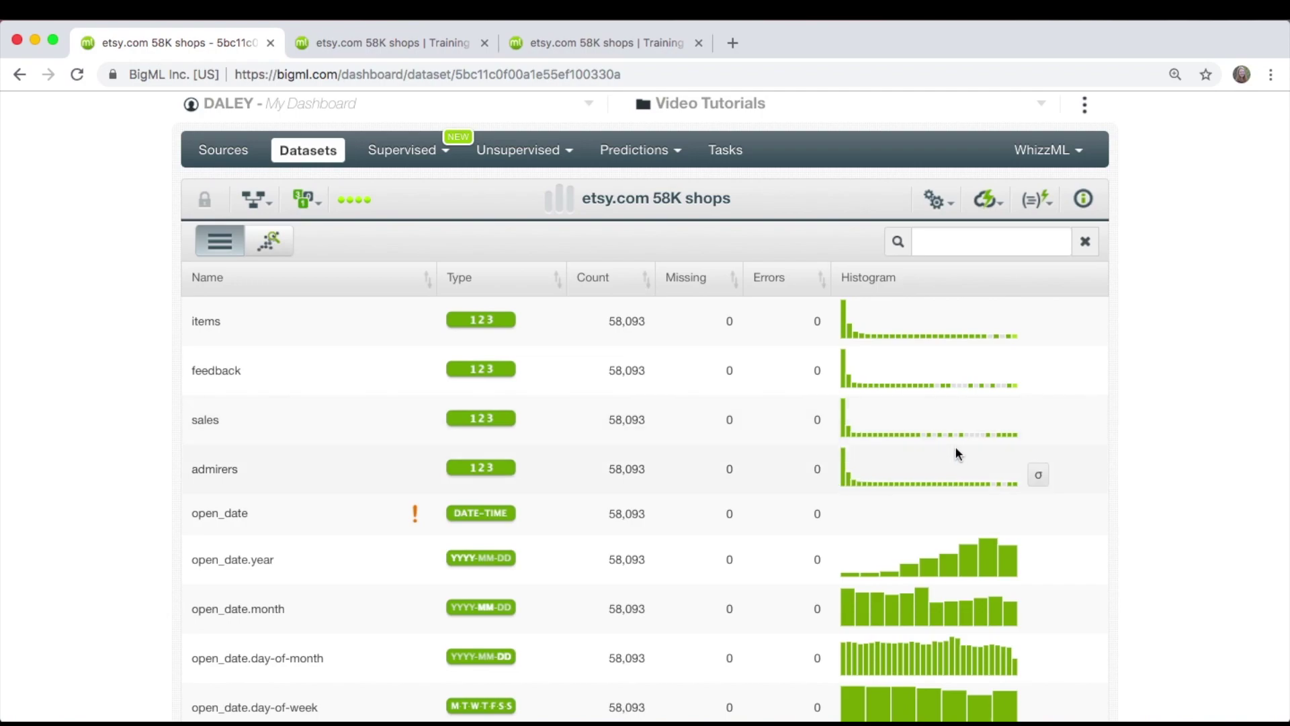
pyautogui.moveTo(978, 566)
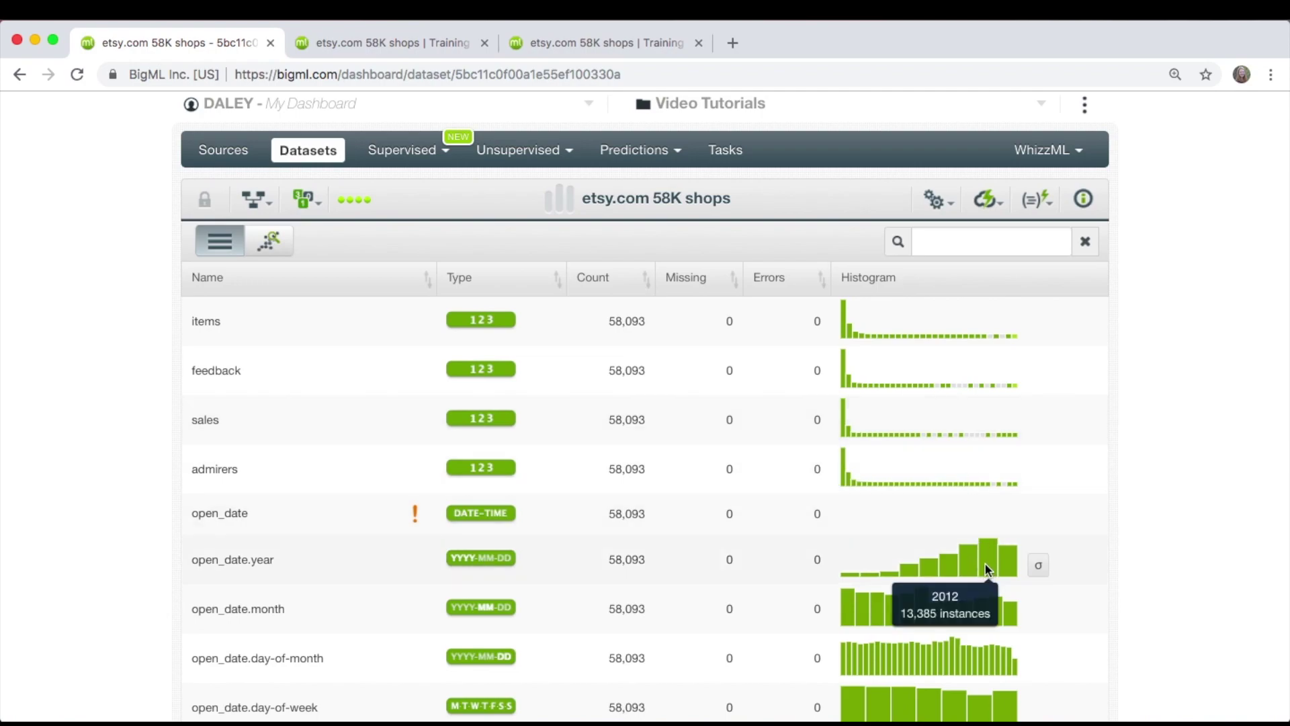
pyautogui.scroll(2, 984, 551)
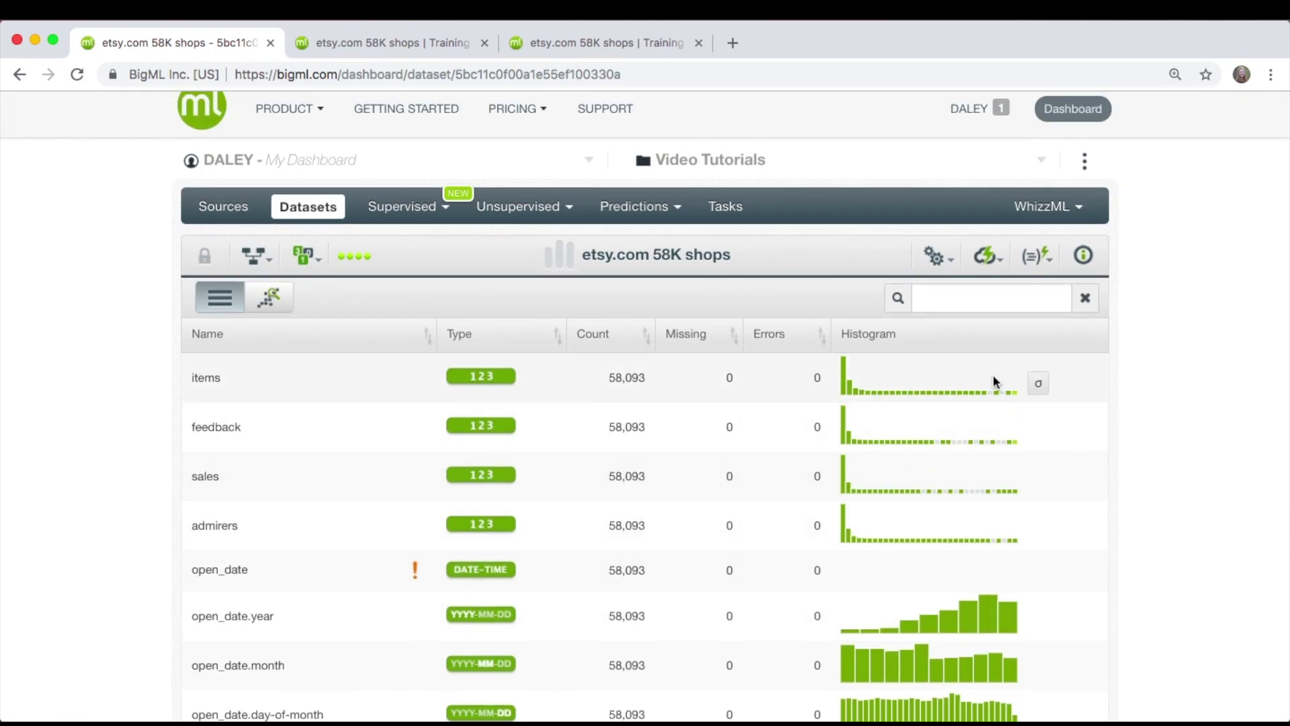
pyautogui.click(938, 259)
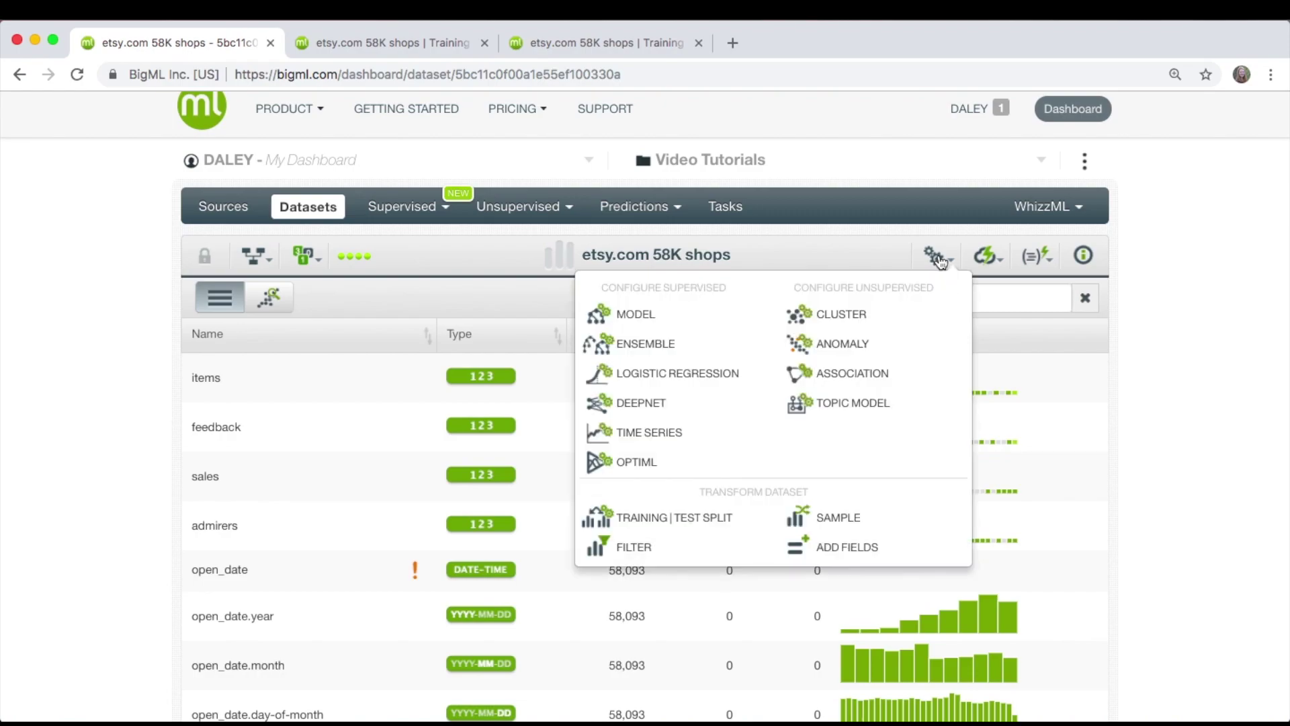
pyautogui.click(986, 261)
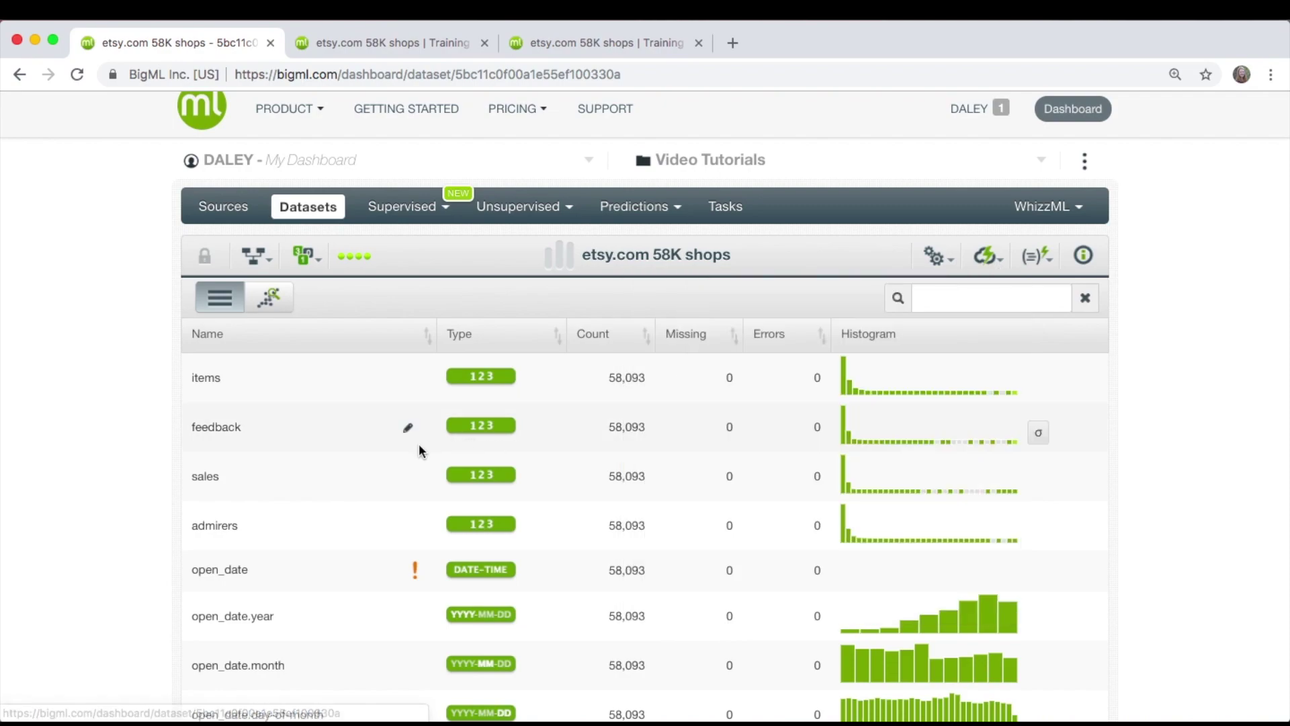
# Open the details of the sales field for editing and save them.
pyautogui.click(407, 478)
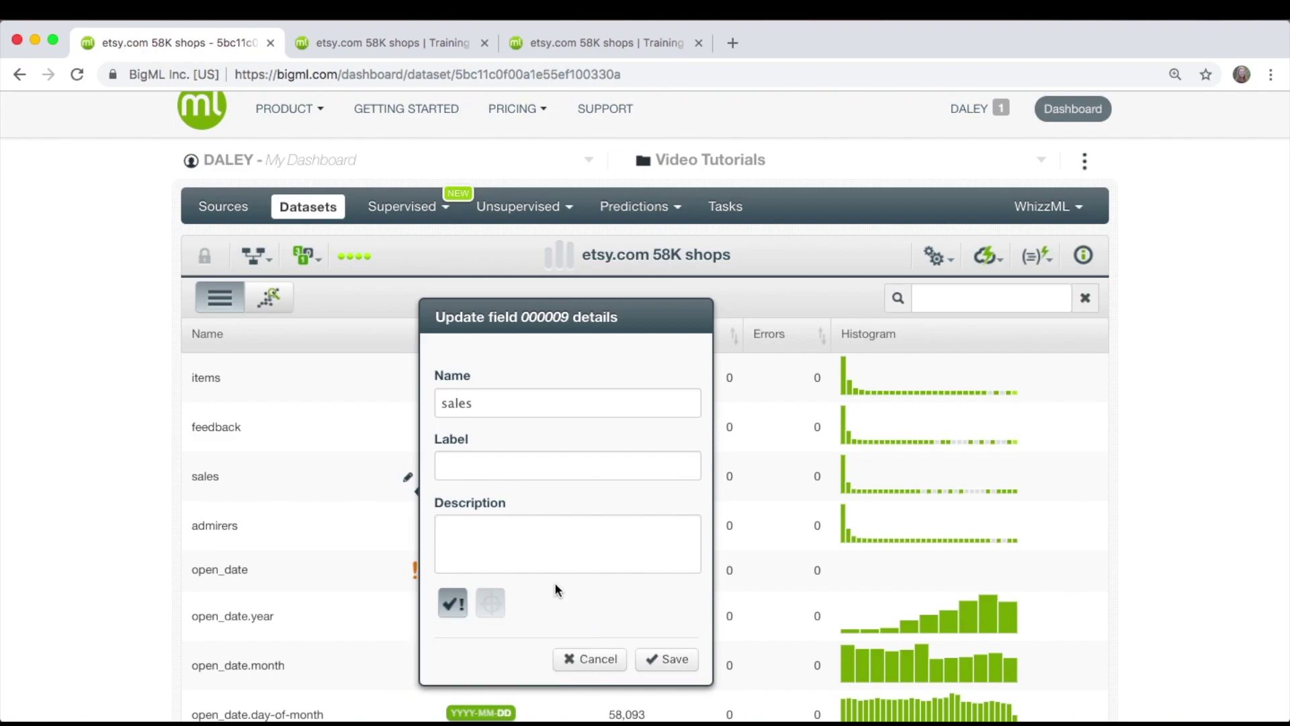
pyautogui.scroll(-2, 554, 582)
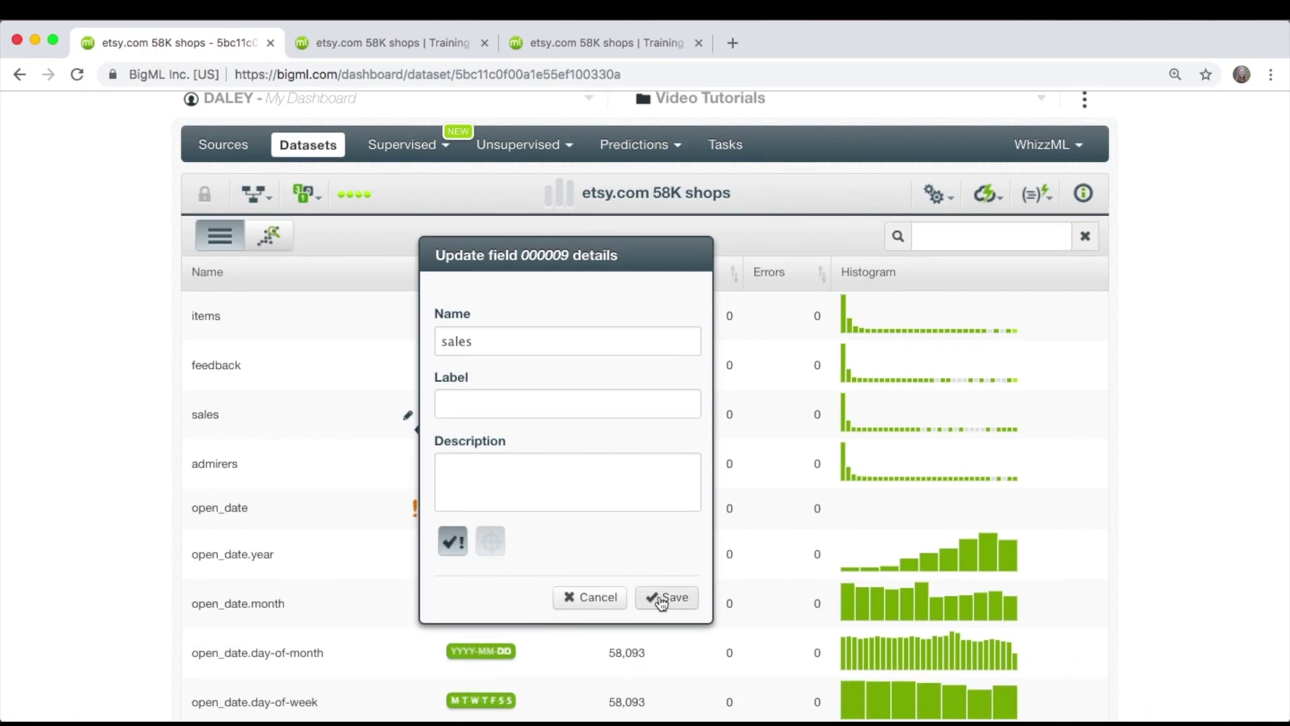
pyautogui.click(661, 600)
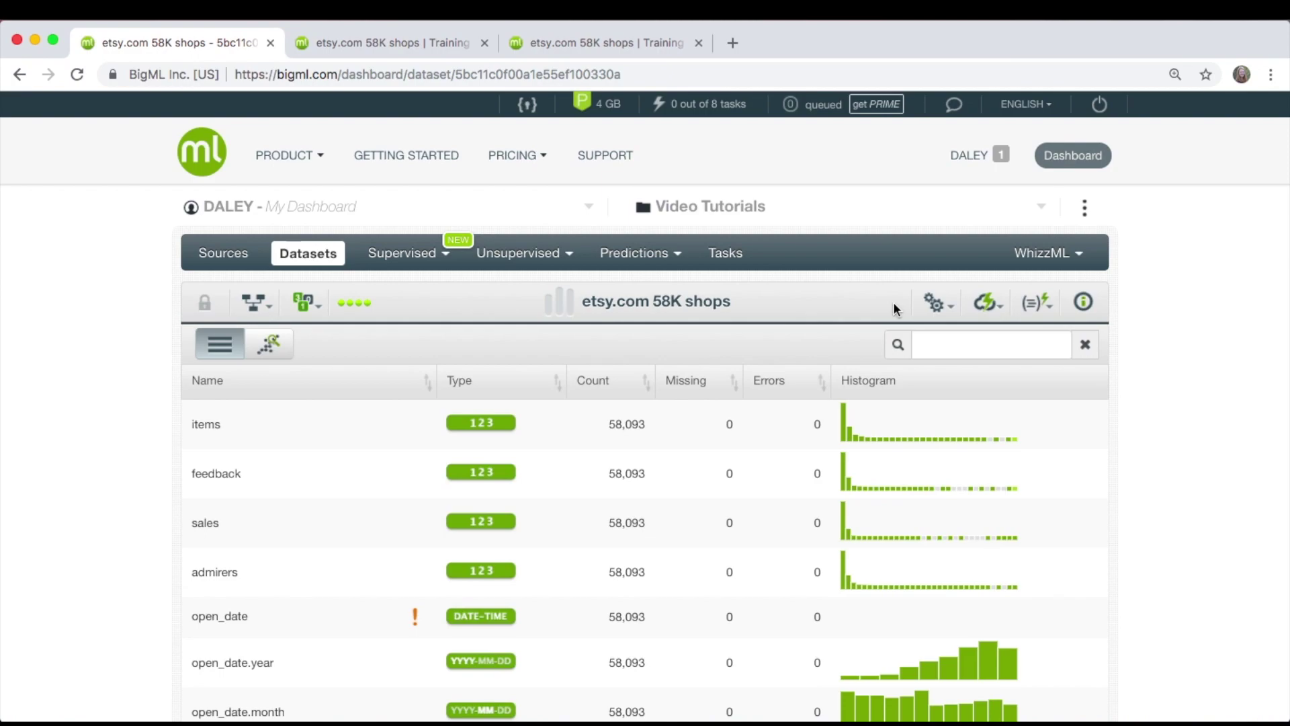
# Split the etsy.com 58K shops dataset linearly into 80% training and 20% test datasets.
pyautogui.click(949, 309)
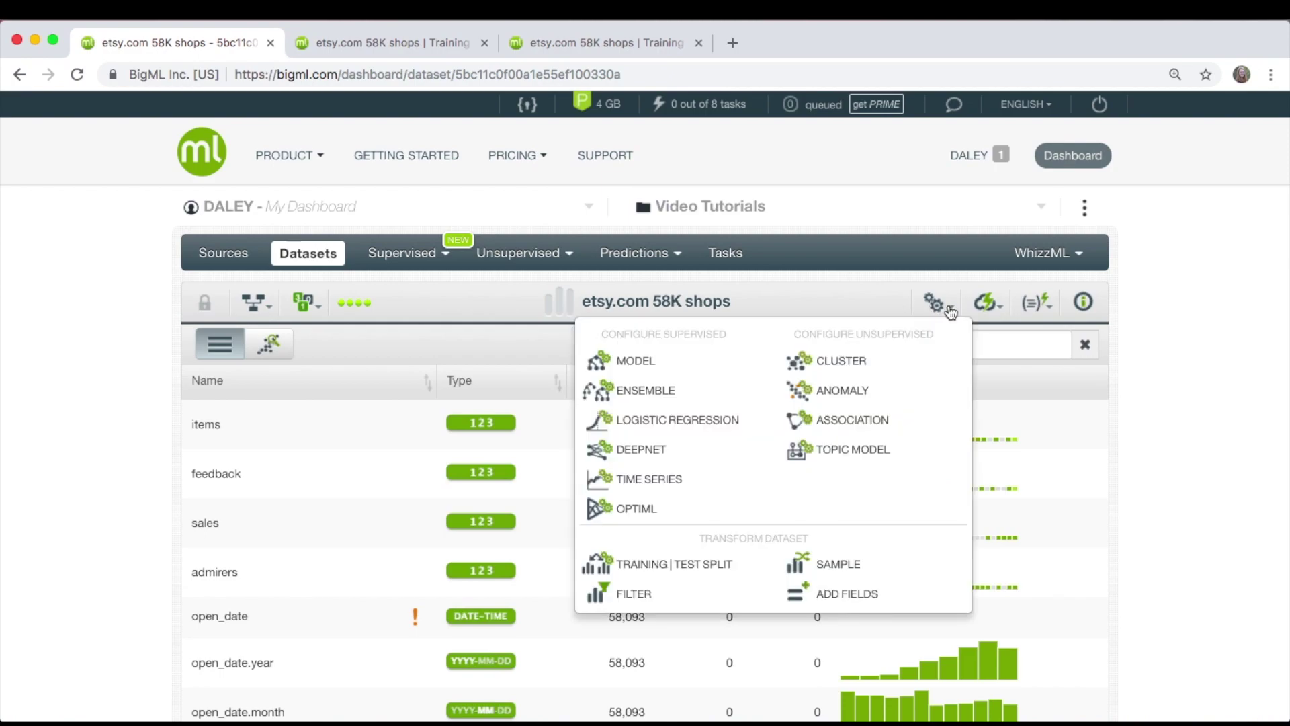
pyautogui.click(707, 571)
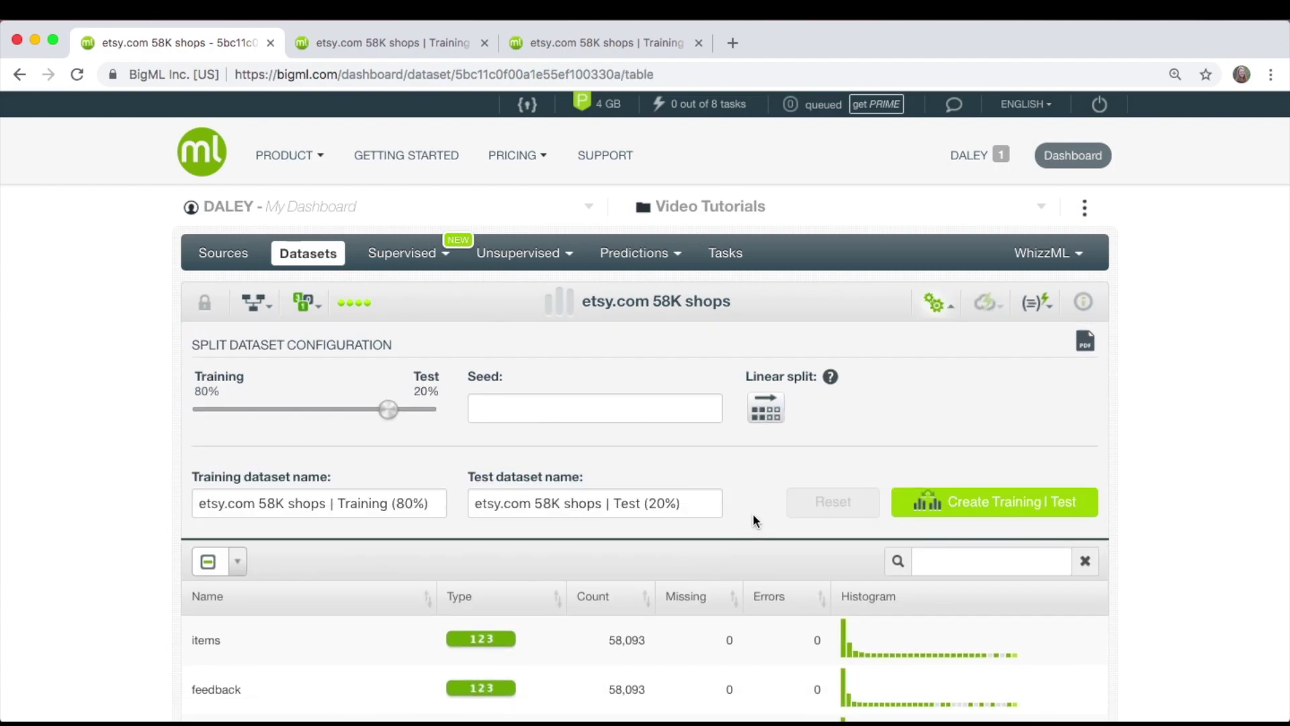
pyautogui.click(773, 407)
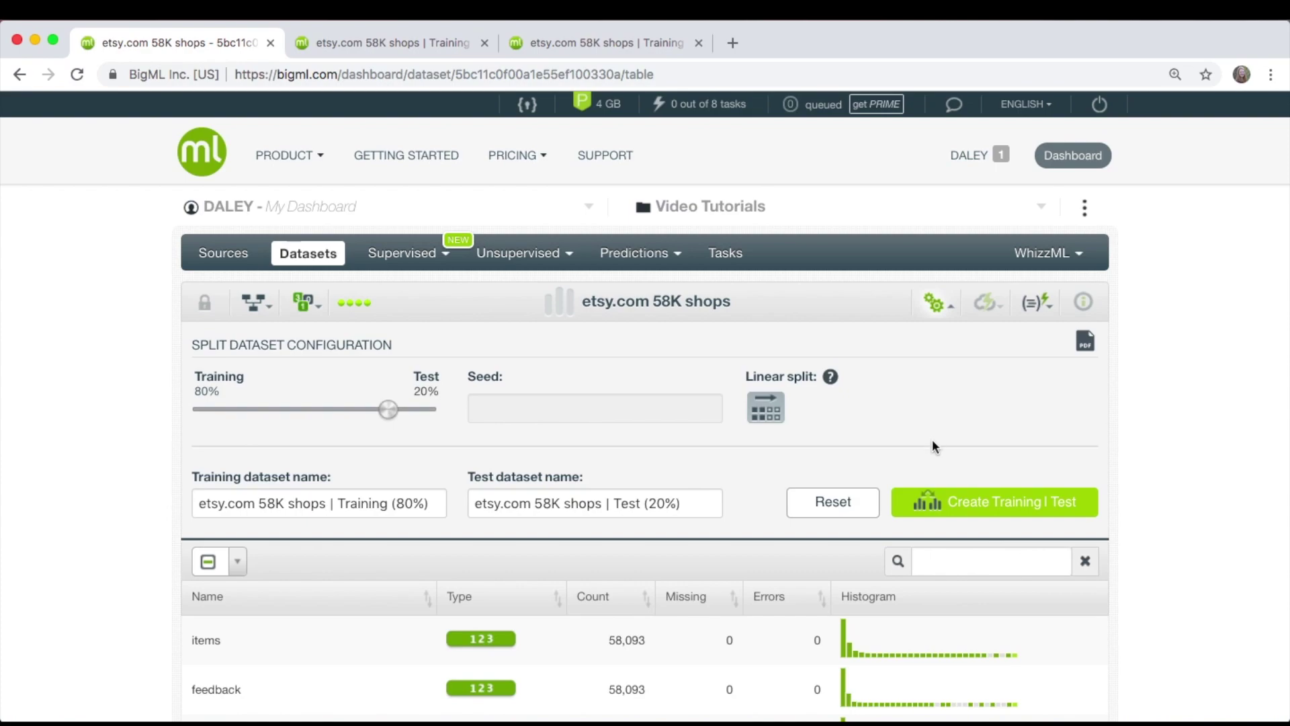
pyautogui.click(978, 493)
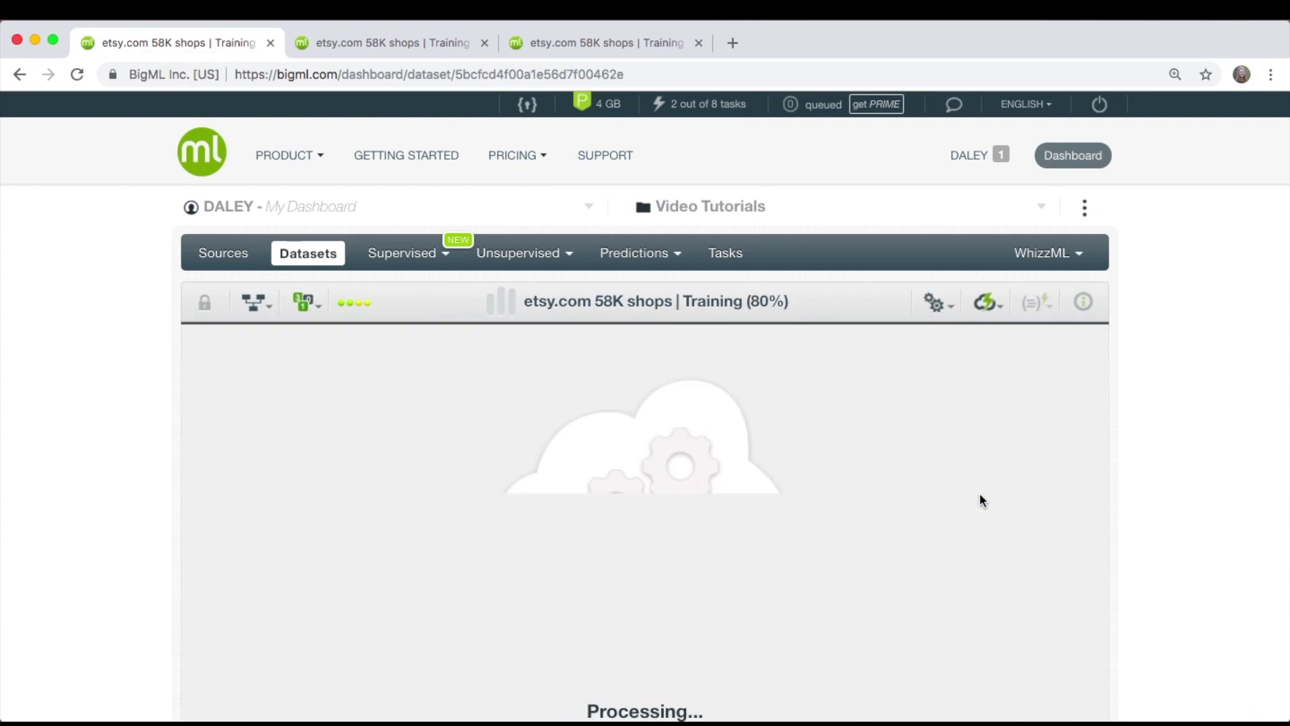
# Configure an OptiML on the training dataset with sales as the objective field and 128 model candidates.
pyautogui.scroll(-3, 980, 494)
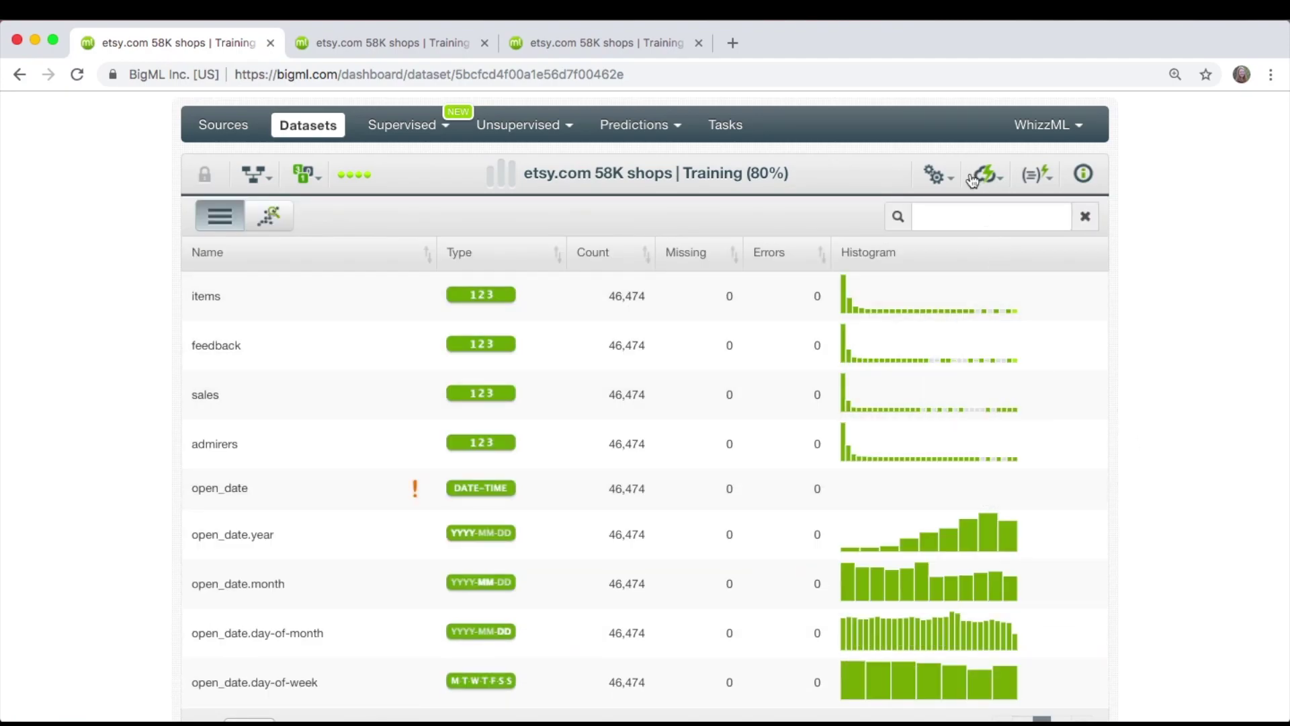
pyautogui.moveTo(933, 178)
pyautogui.click(720, 376)
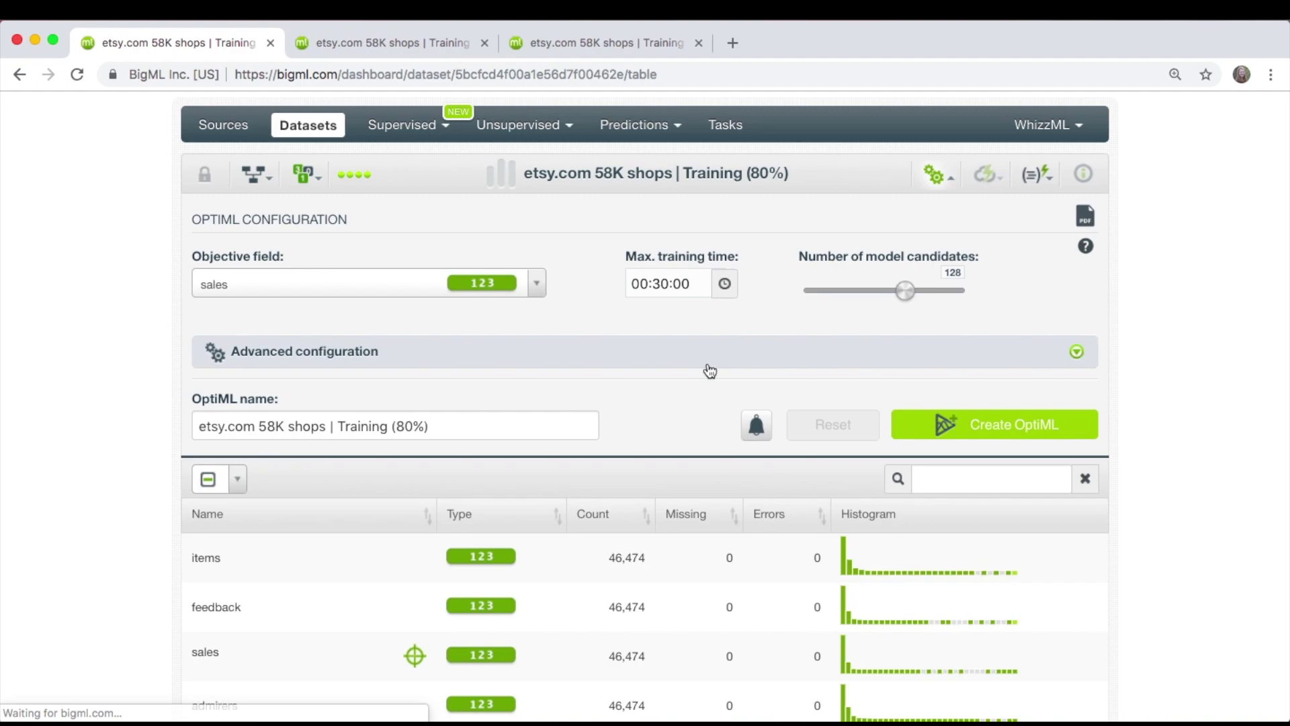
pyautogui.click(528, 293)
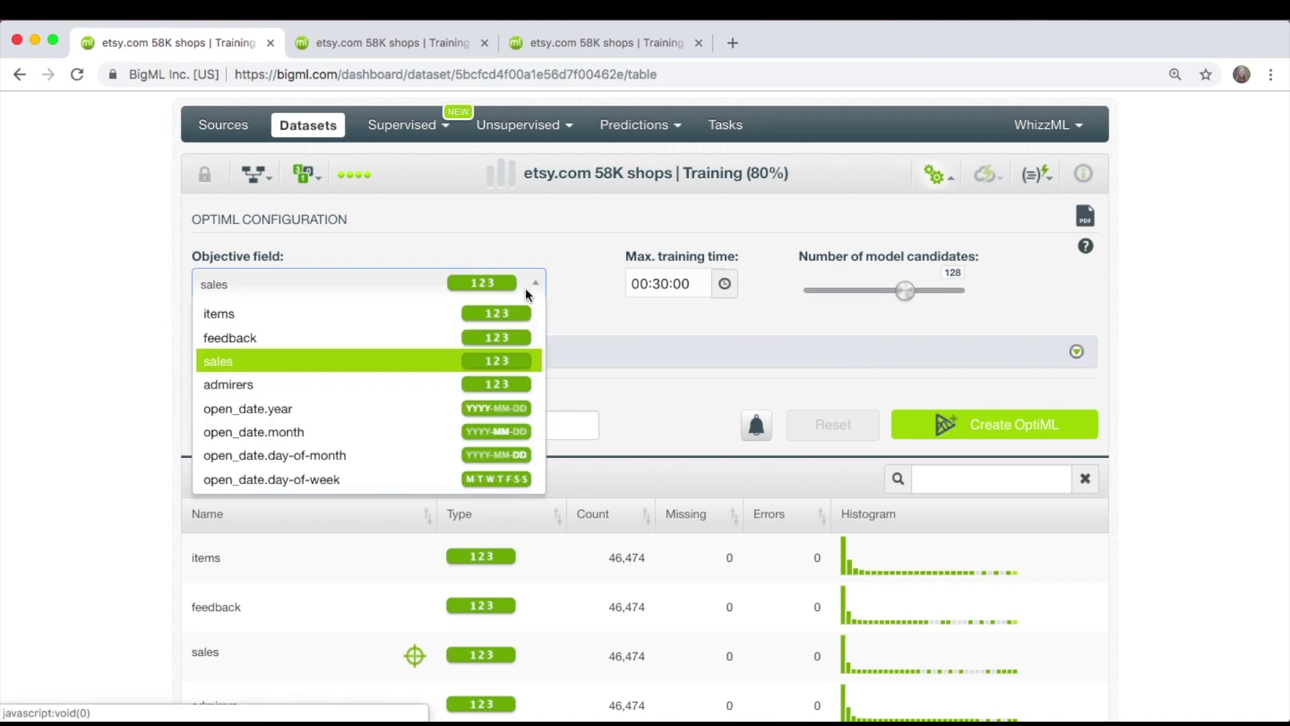
pyautogui.click(454, 361)
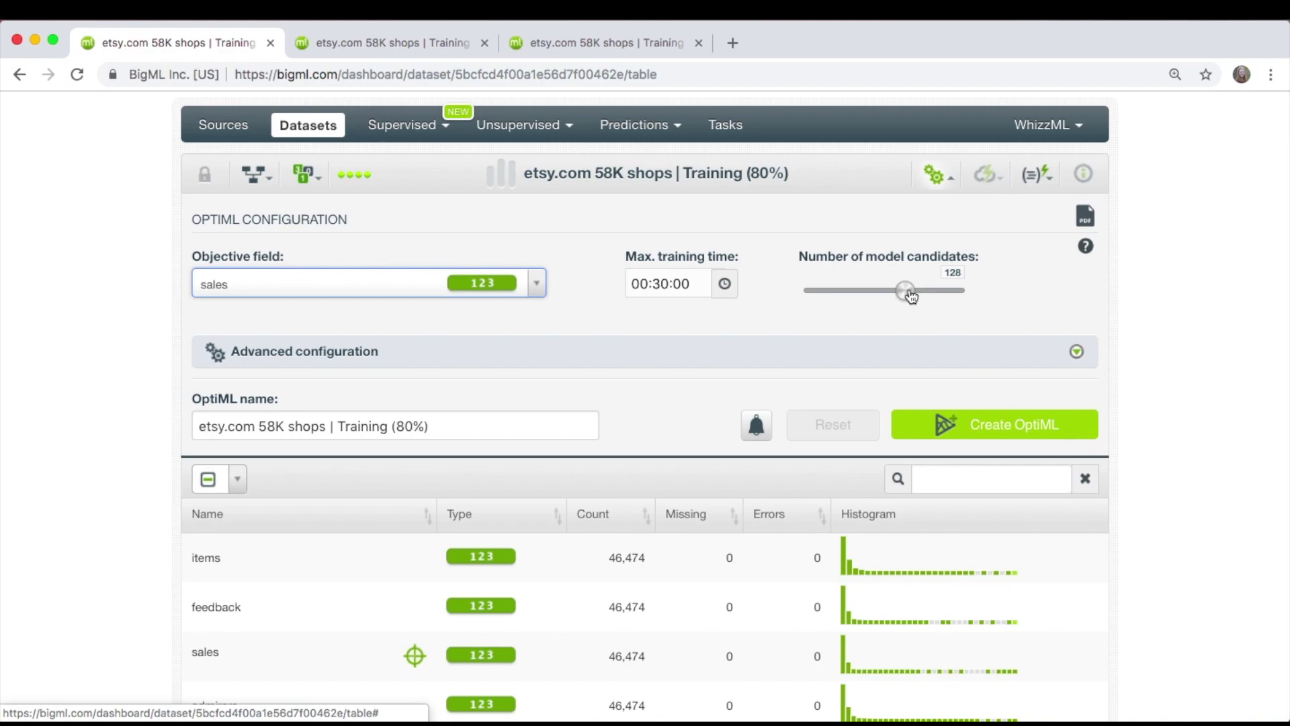
pyautogui.moveTo(910, 295)
pyautogui.mouseDown()
pyautogui.moveTo(971, 291)
pyautogui.moveTo(791, 286)
pyautogui.moveTo(910, 293)
pyautogui.mouseUp()
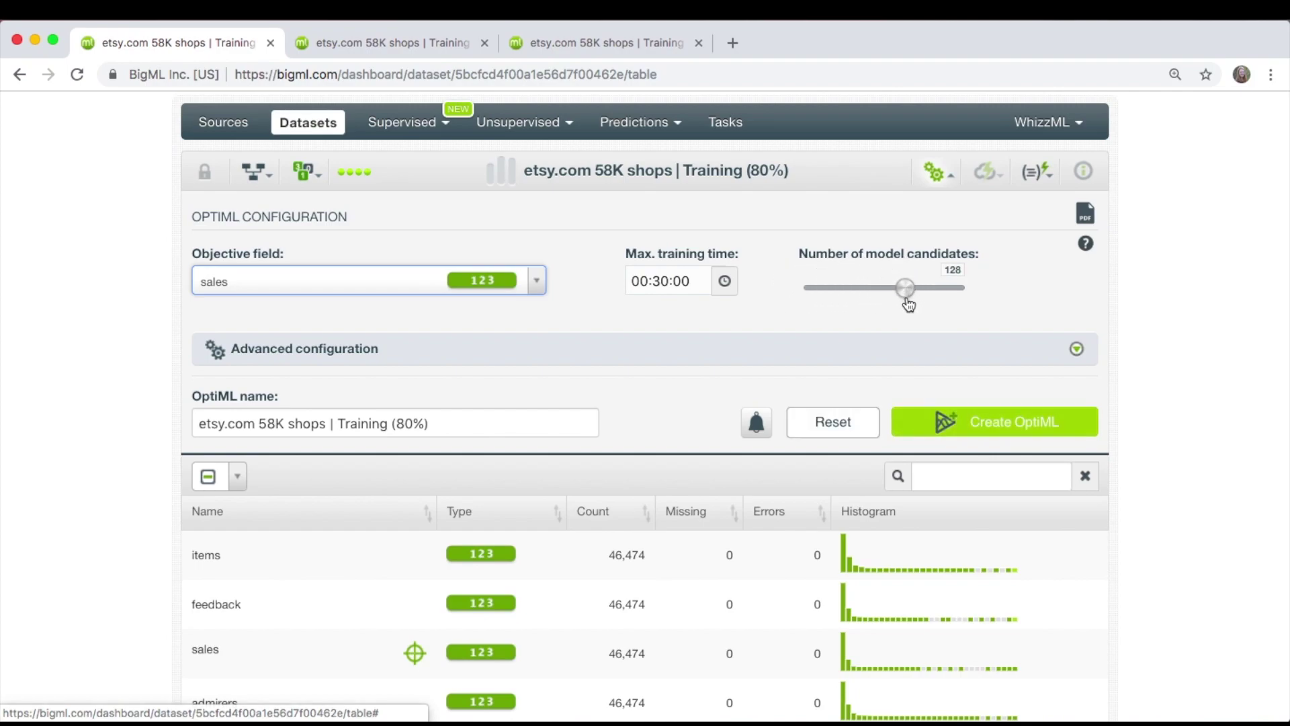
# Set the advanced evaluation option to the test dataset etsy.com 58K shops | Test (20%) and create the OptiML.
pyautogui.click(745, 355)
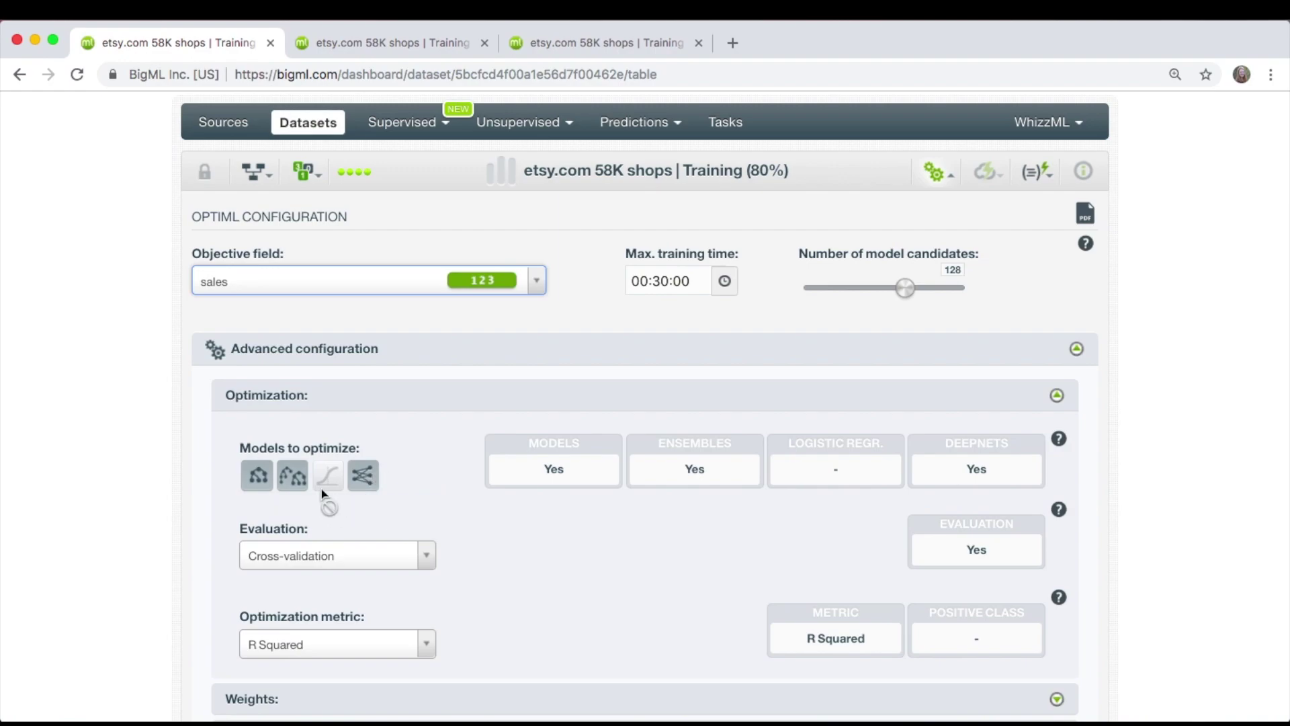
pyautogui.scroll(-2, 322, 488)
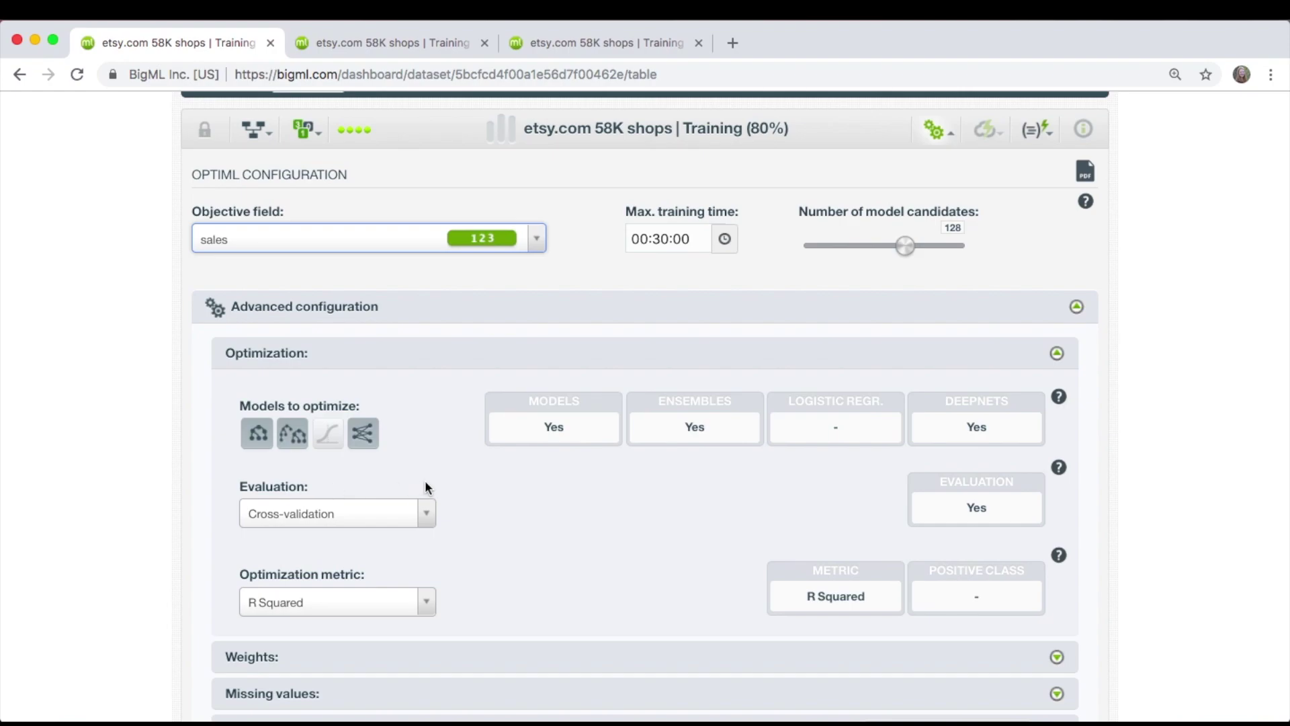
pyautogui.scroll(-3, 449, 485)
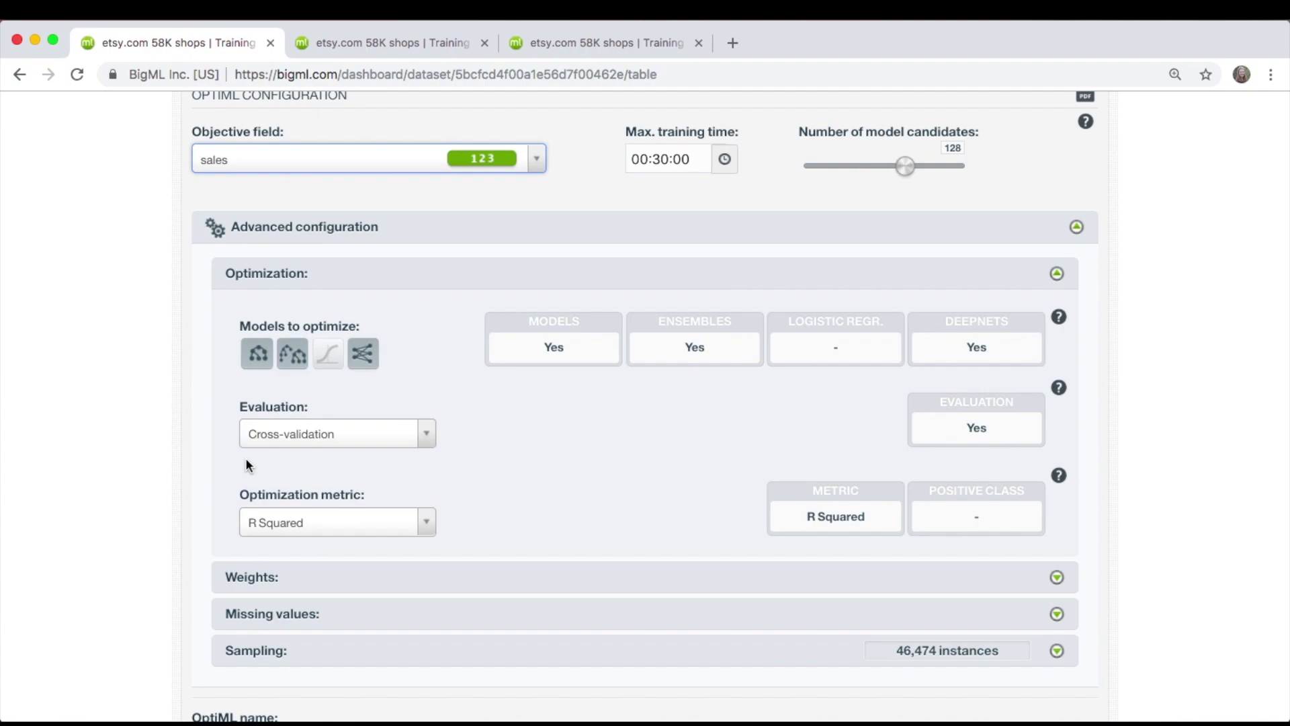
pyautogui.click(297, 434)
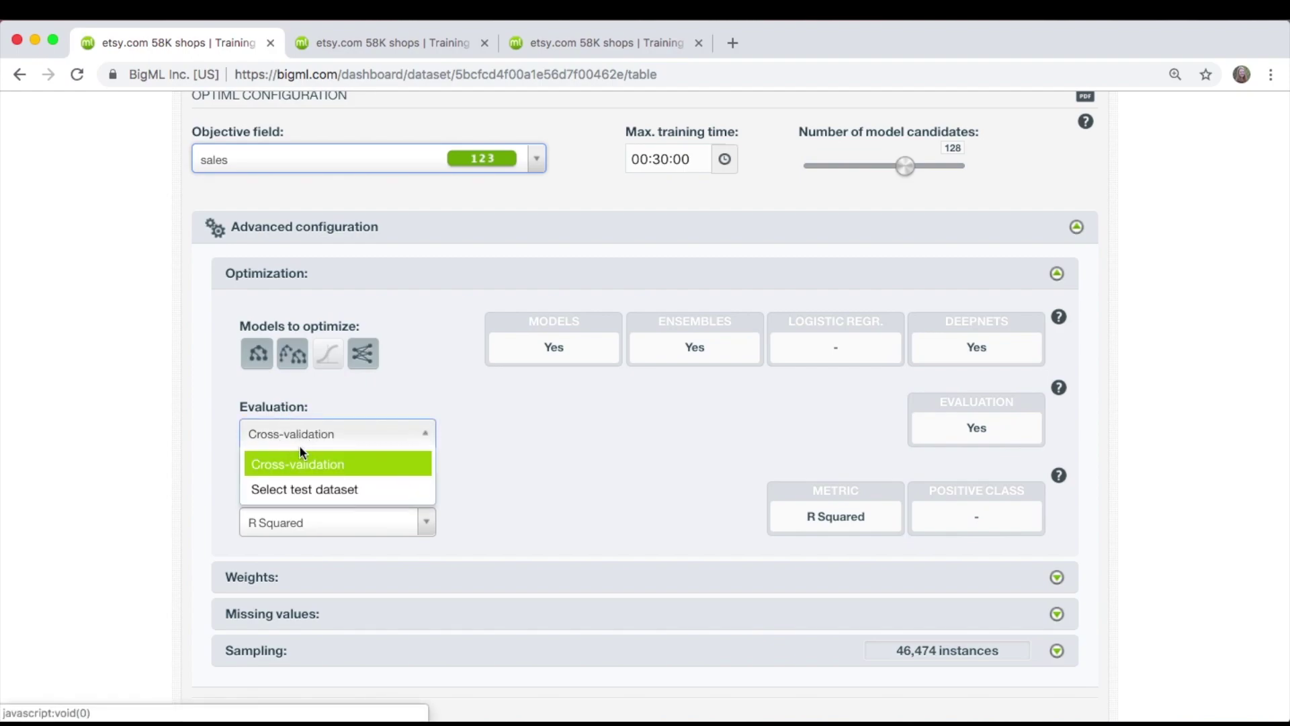
pyautogui.click(300, 489)
pyautogui.click(510, 437)
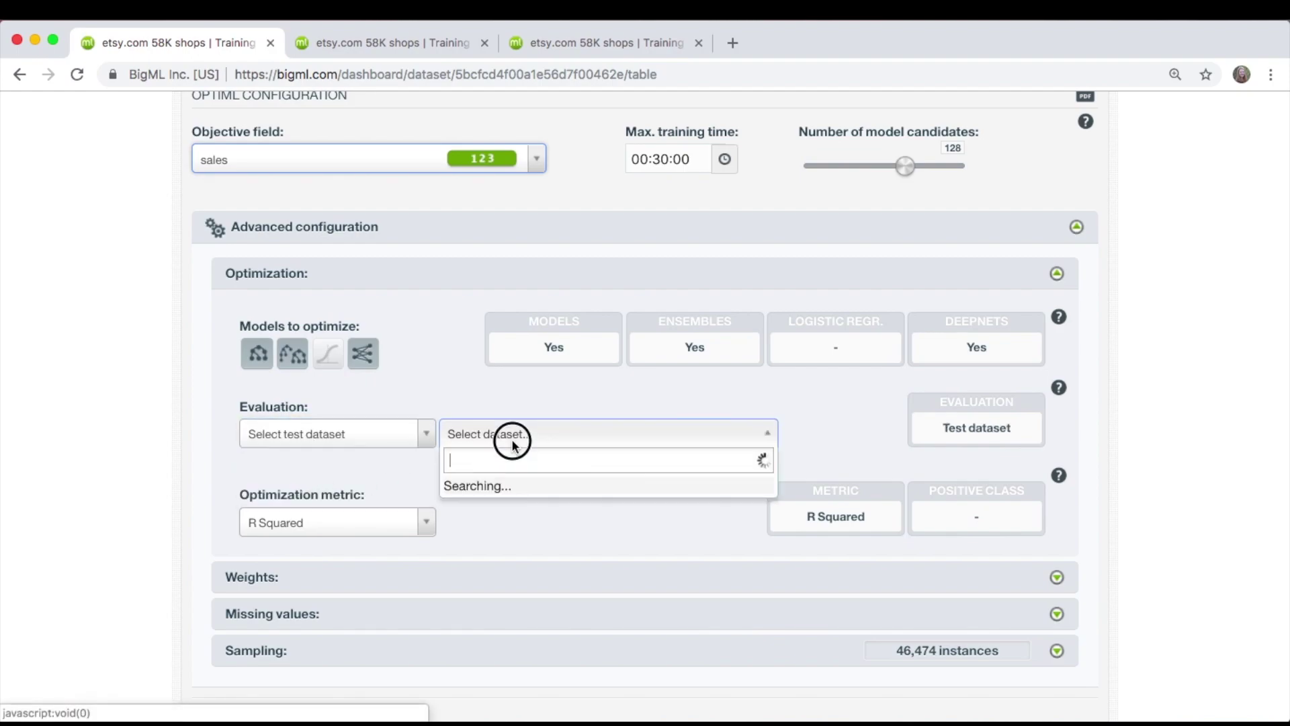
pyautogui.write('et')
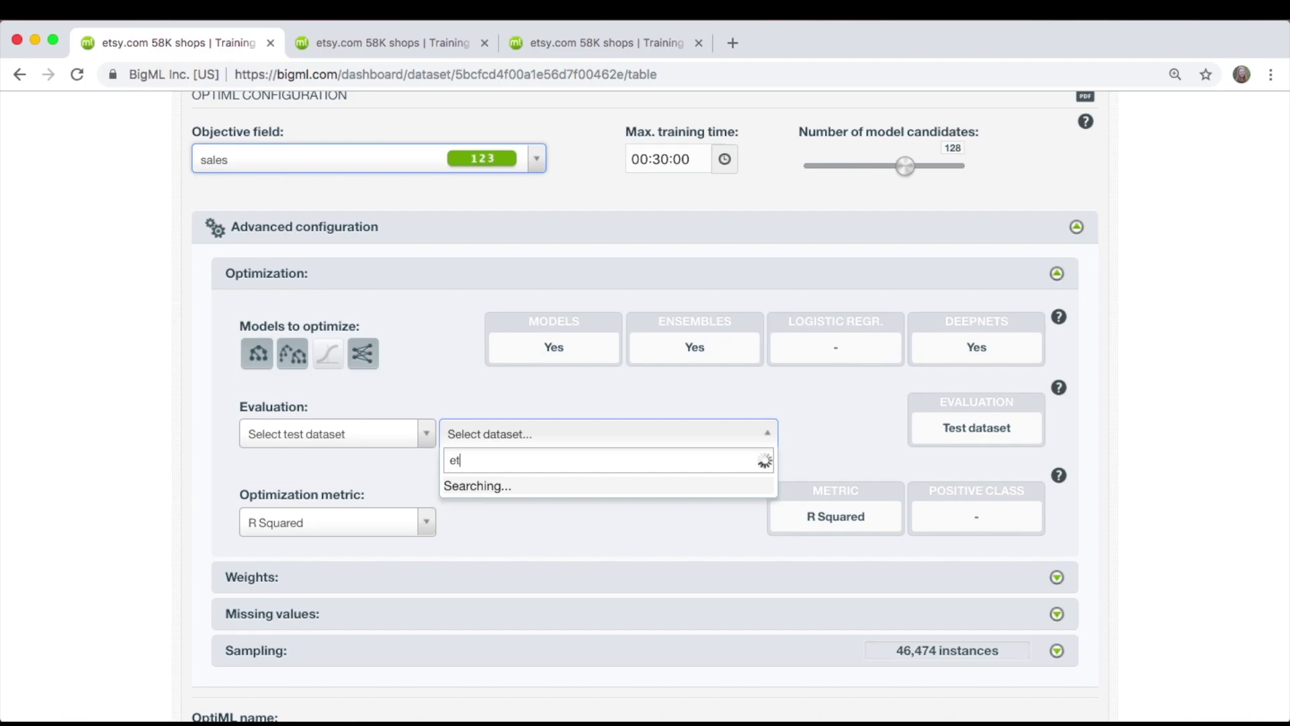
pyautogui.write('sy')
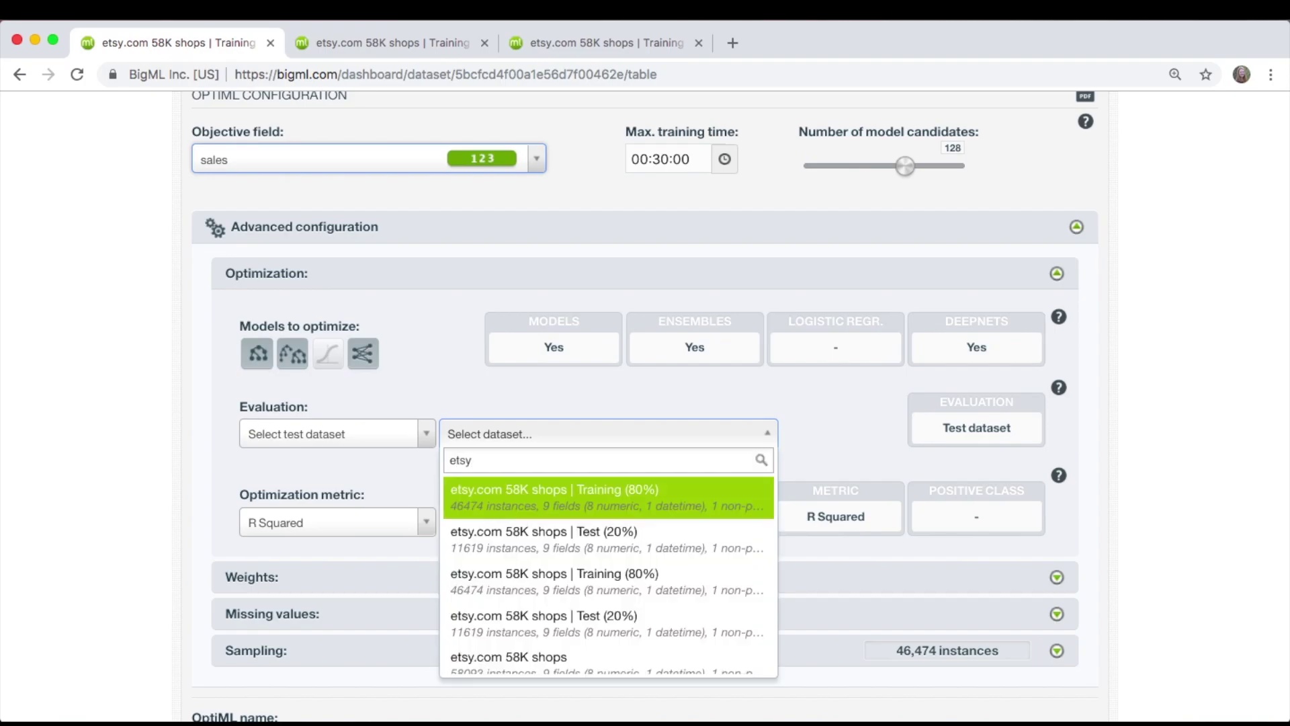
pyautogui.click(544, 547)
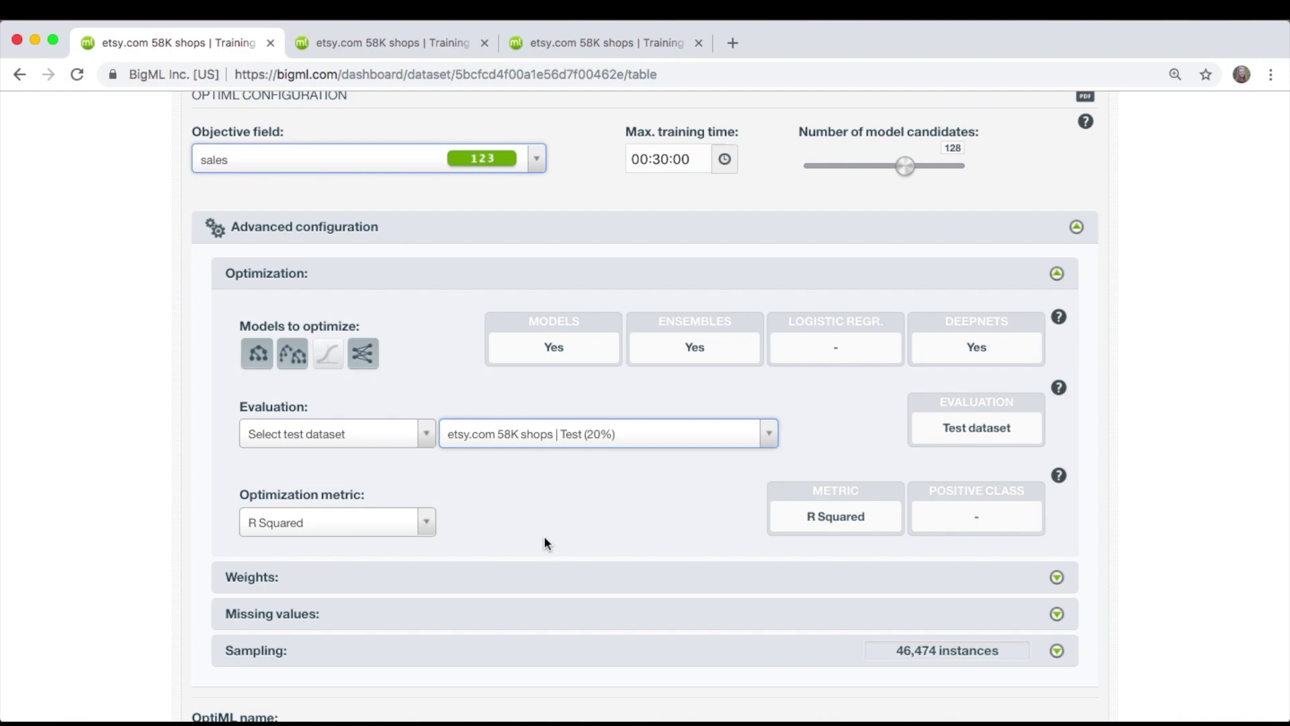
pyautogui.scroll(-3, 544, 541)
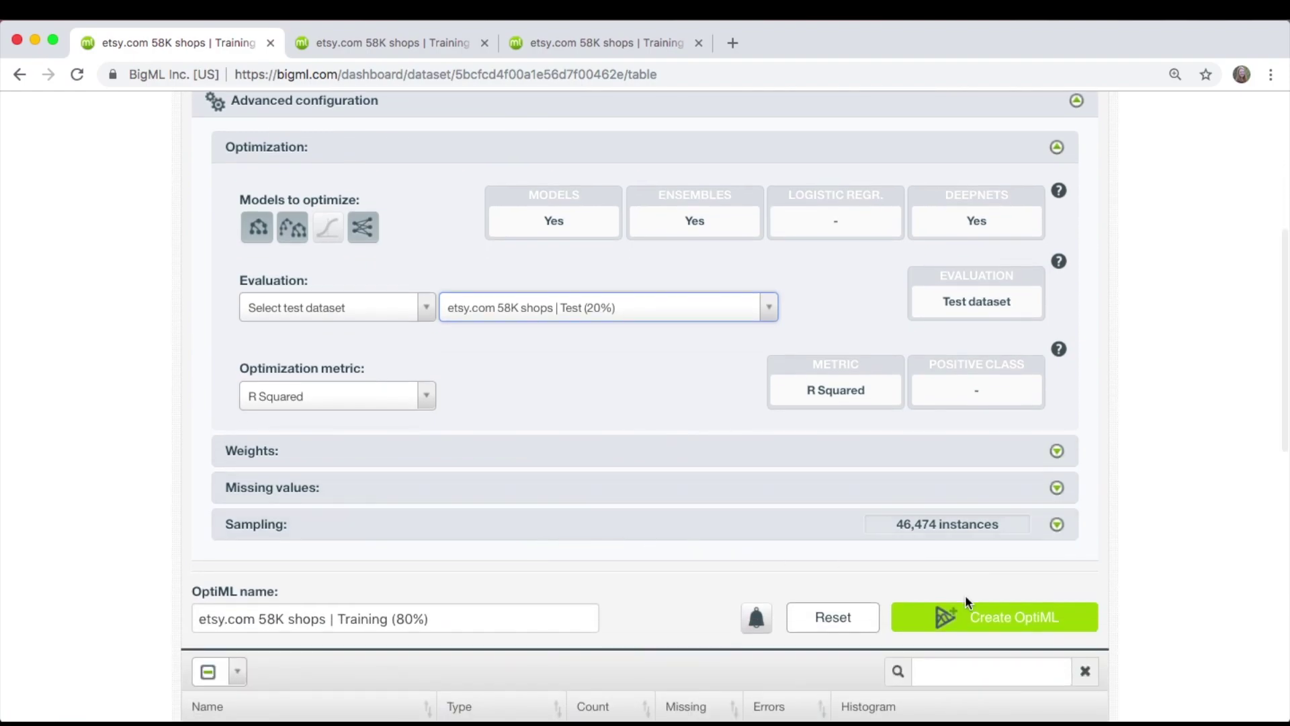
pyautogui.click(968, 619)
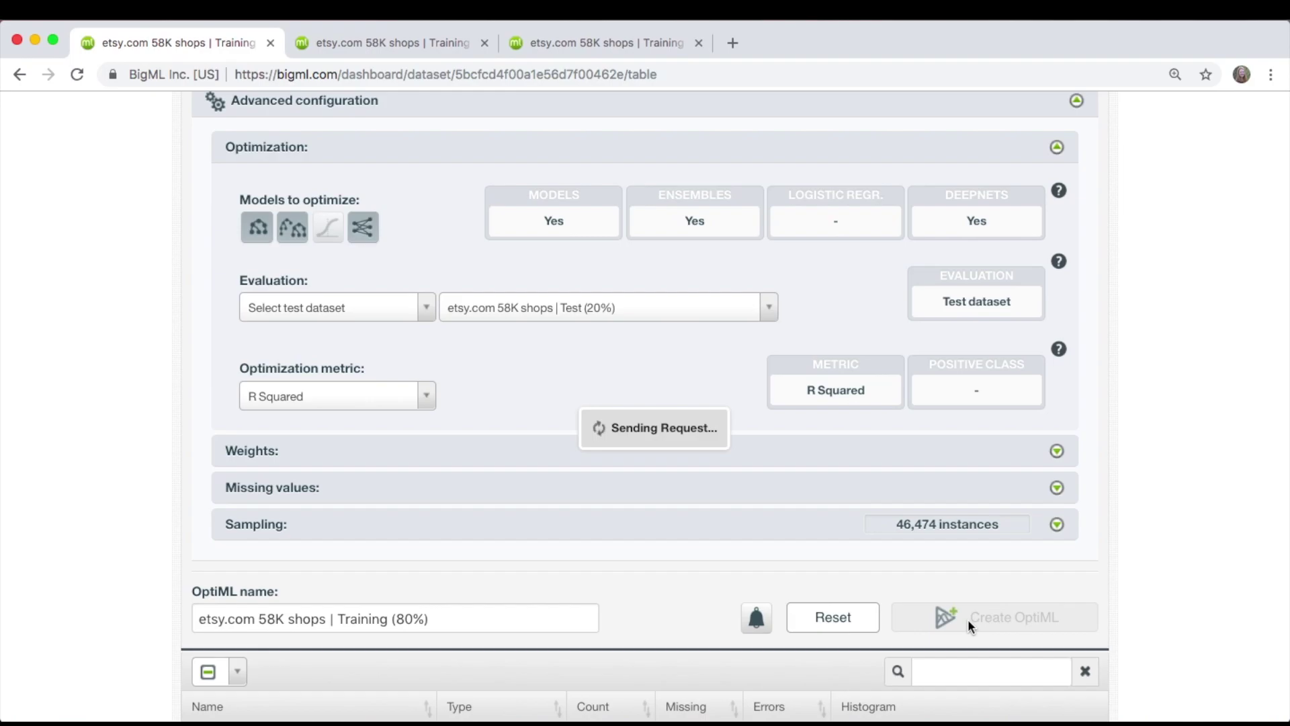
# Examine the OptiML's creation progress, from elapsed time and created resources to the workflow diagram.
pyautogui.scroll(5, 973, 623)
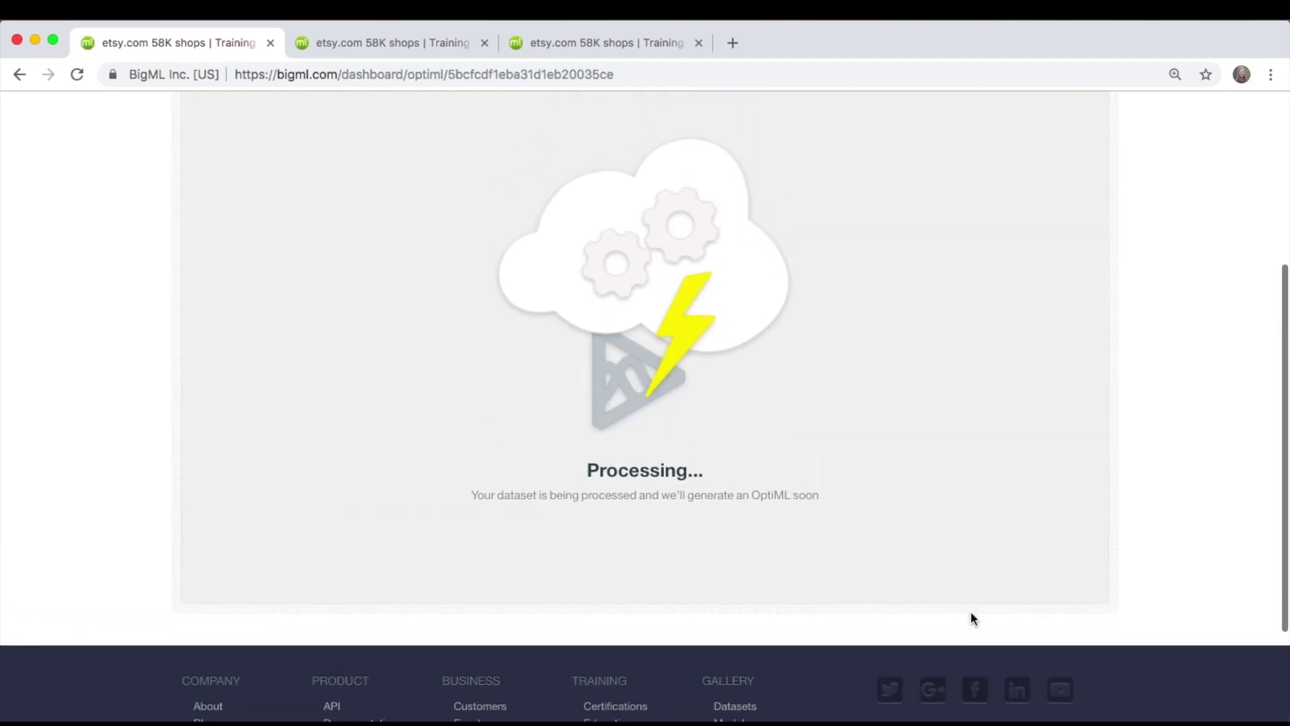
pyautogui.scroll(2, 973, 618)
pyautogui.scroll(-1, 971, 619)
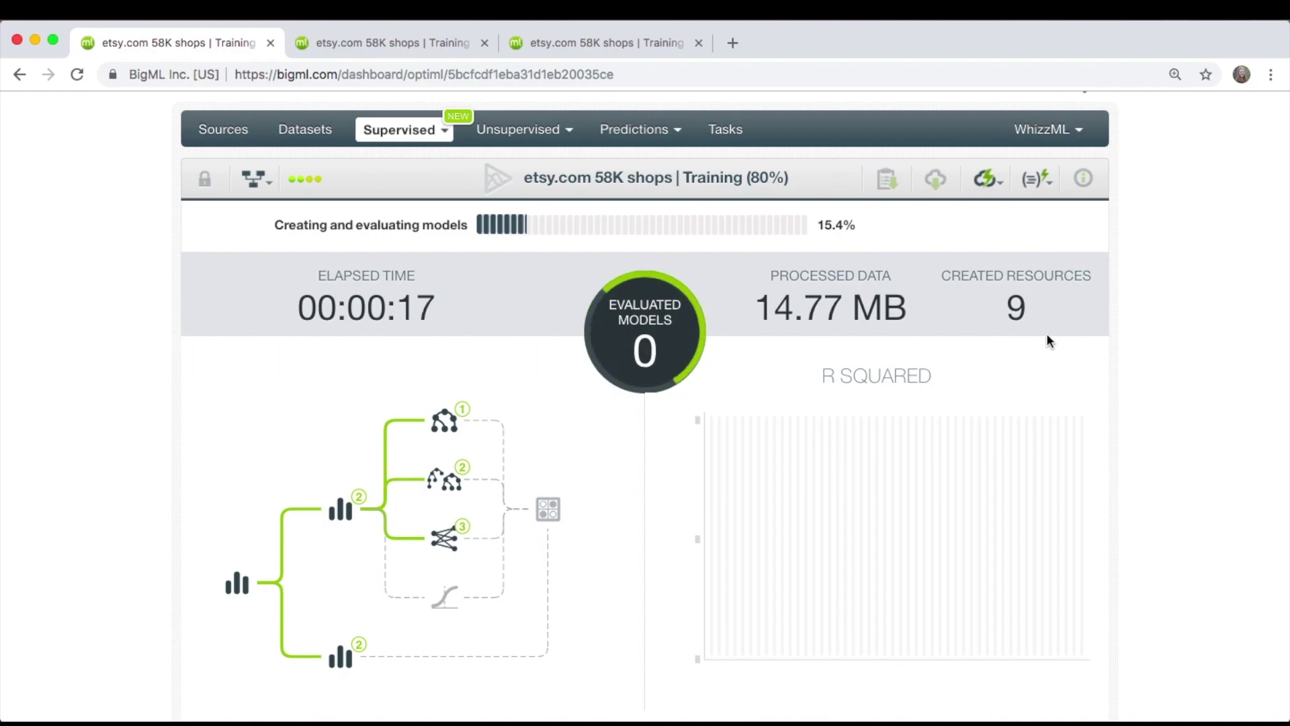
pyautogui.scroll(-1, 1020, 336)
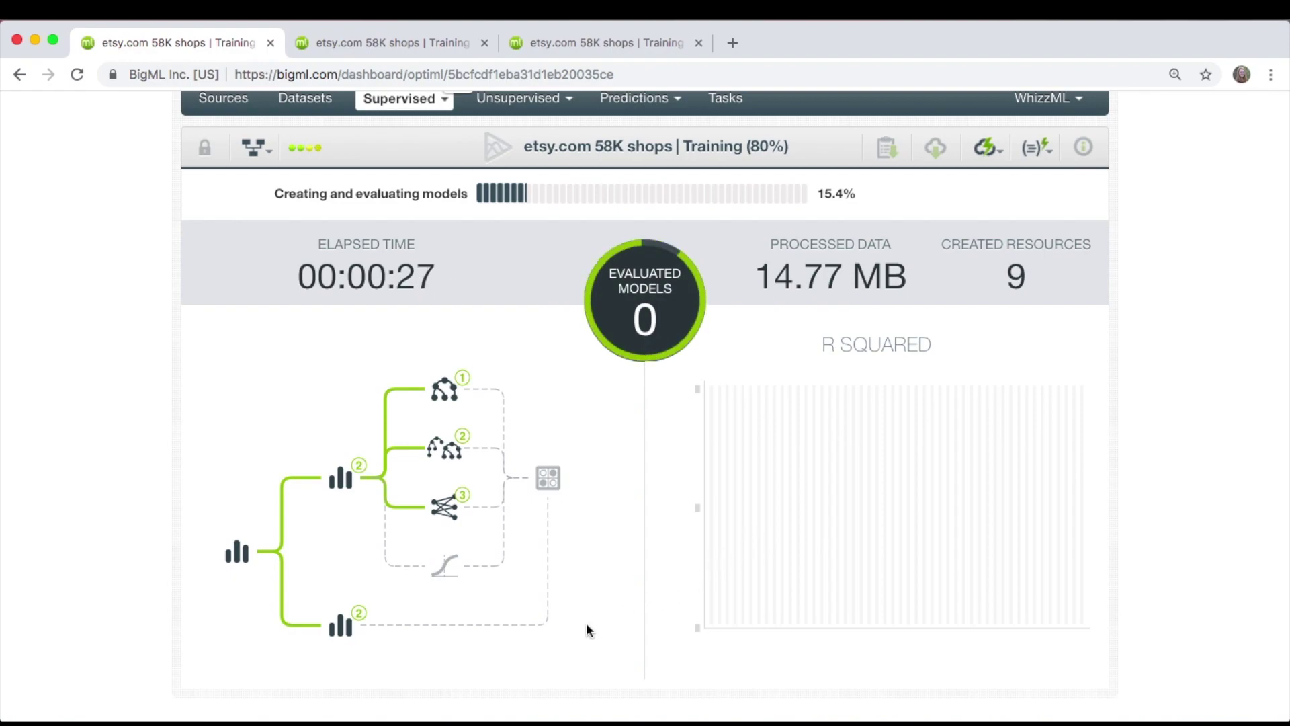
pyautogui.moveTo(344, 638)
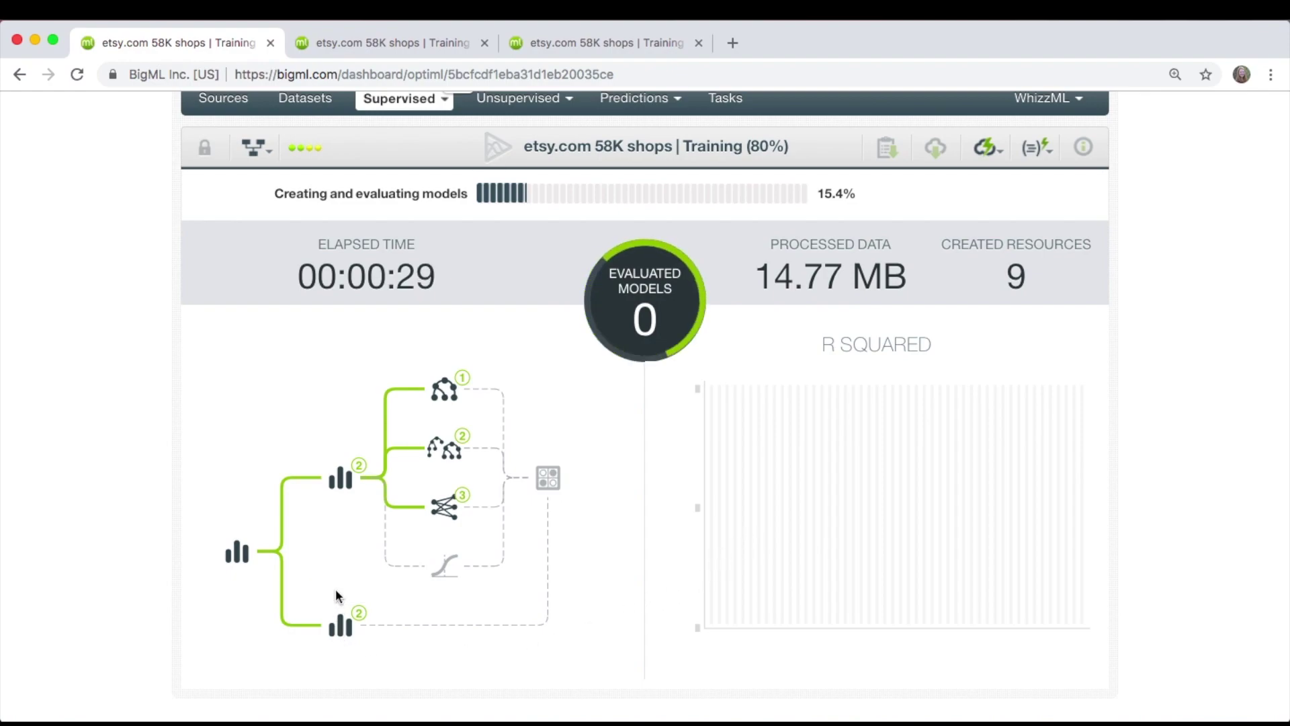
pyautogui.moveTo(345, 482)
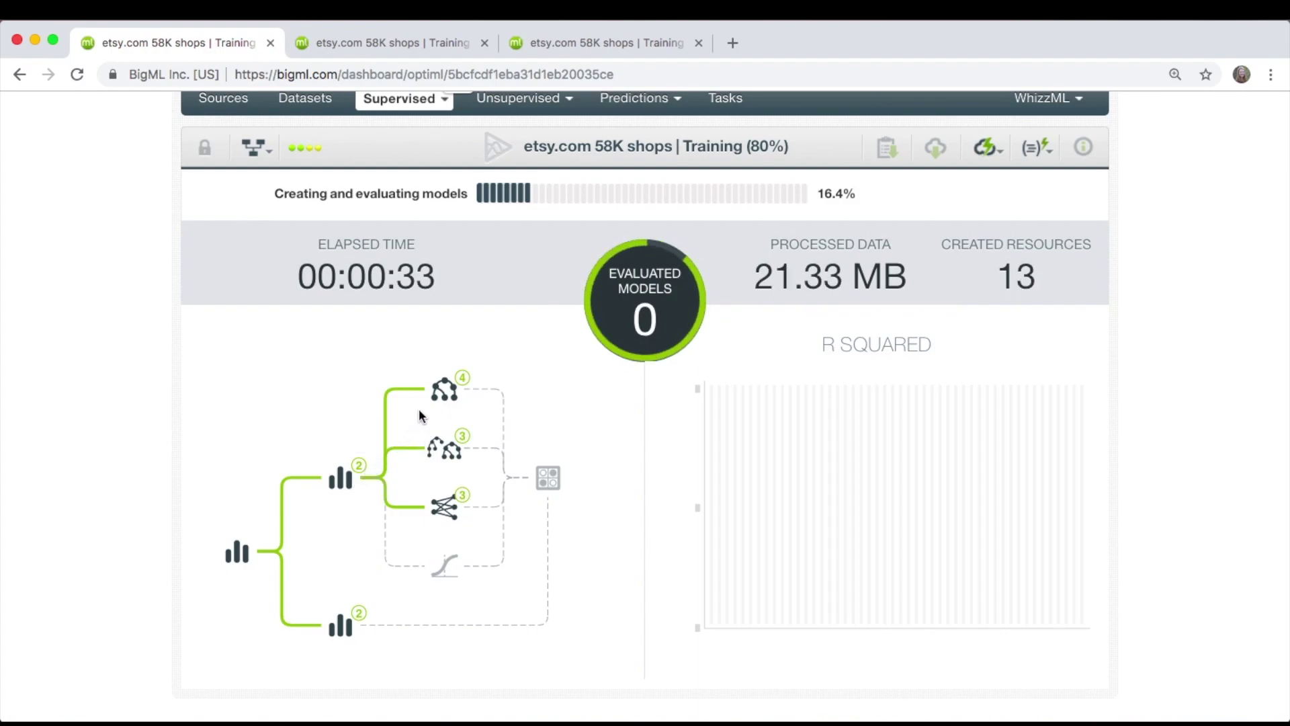
# Follow the OptiML's progress through the model and evaluation nodes of its workflow diagram and the R squared chart.
pyautogui.moveTo(437, 398)
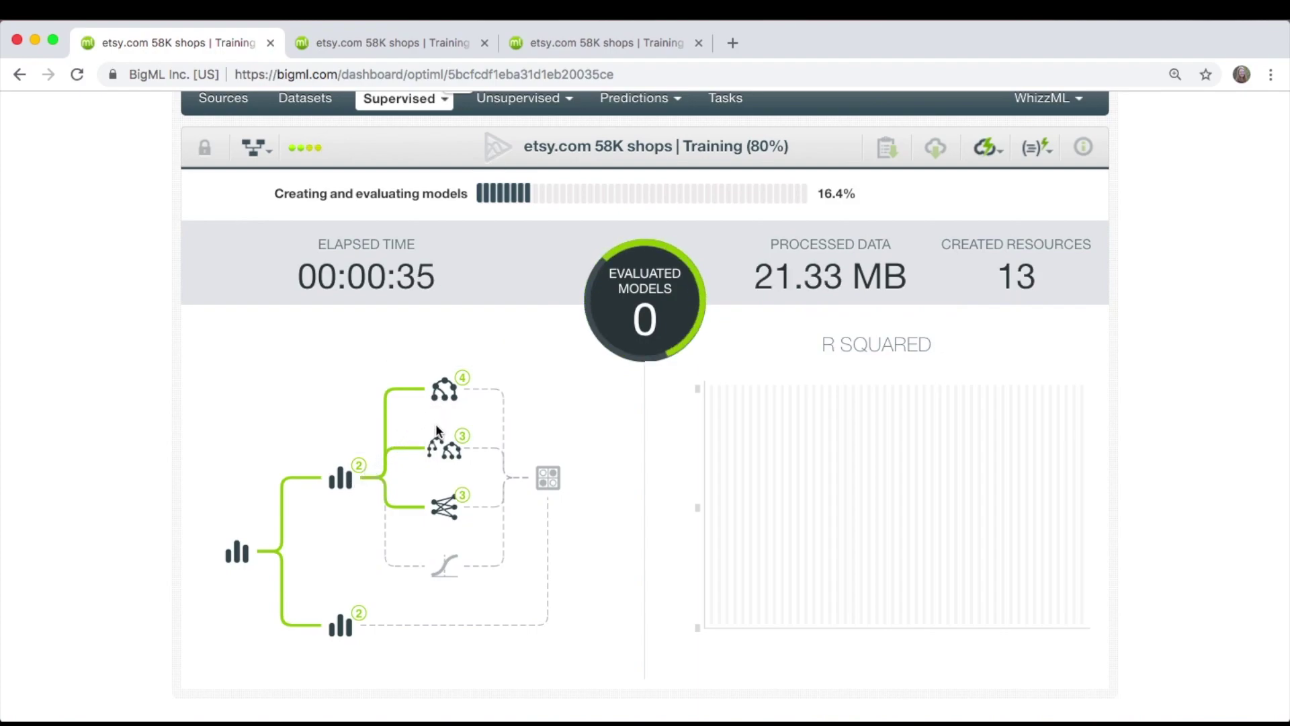
pyautogui.moveTo(441, 512)
pyautogui.moveTo(541, 480)
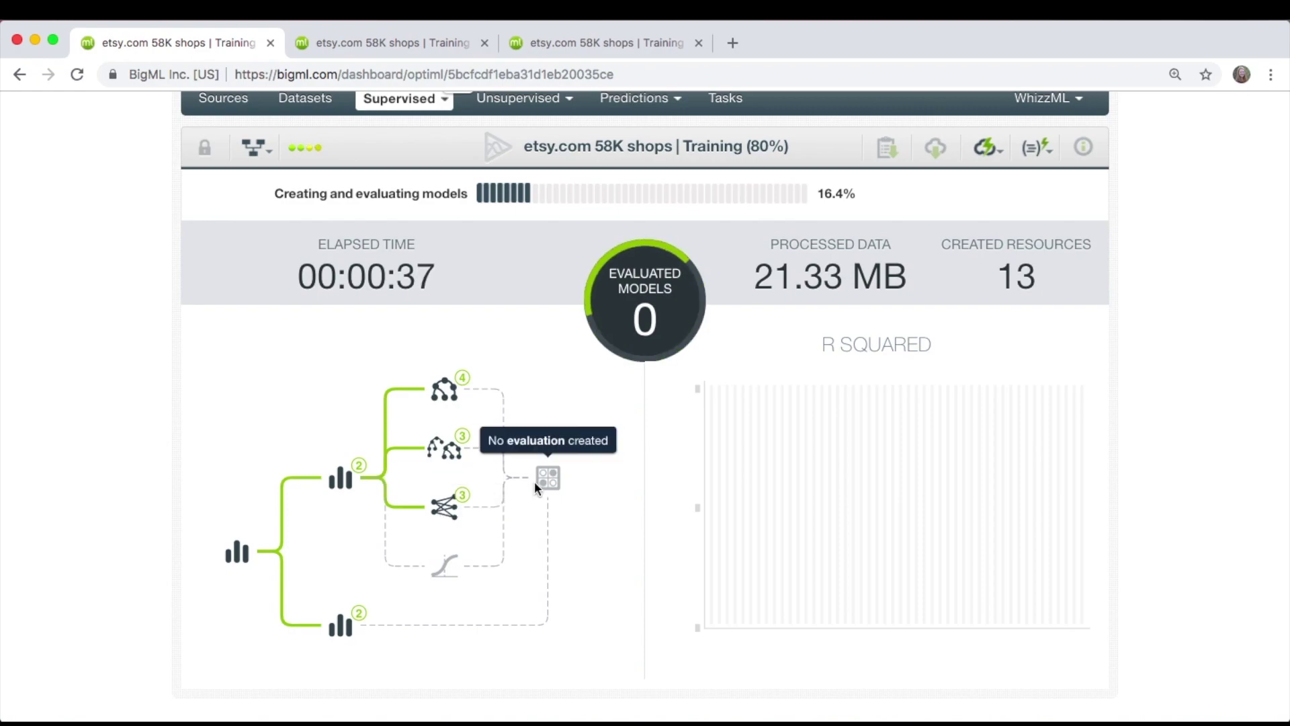
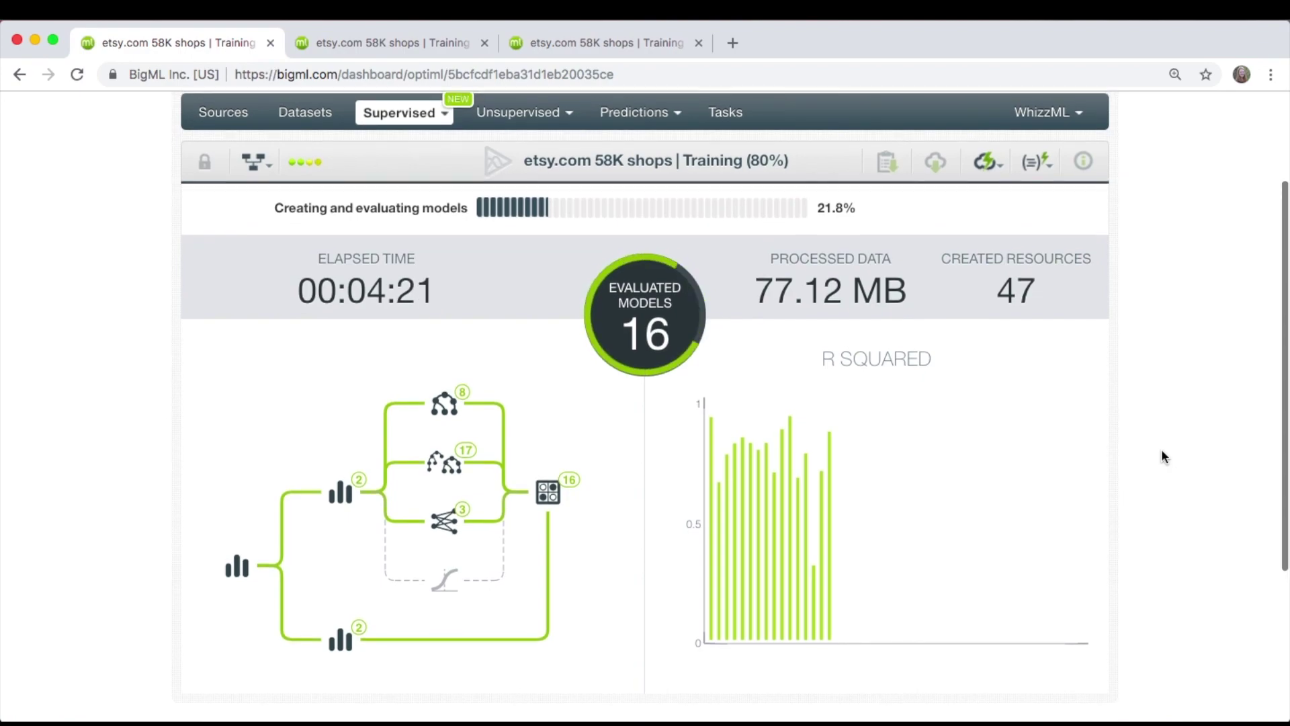
pyautogui.scroll(3, 1161, 449)
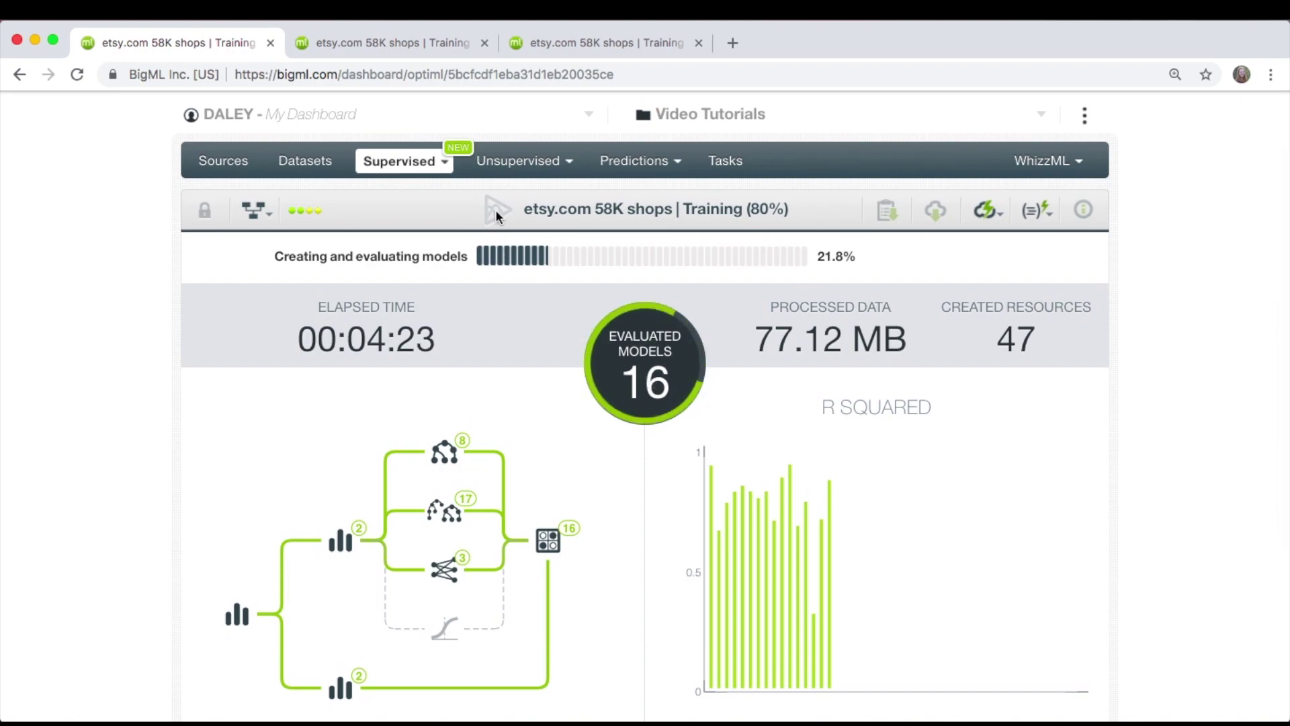
# Switch to the already completed etsy.com 58K shops | Training (80%) OptiML and inspect the R squared scores of its top four models.
pyautogui.click(430, 40)
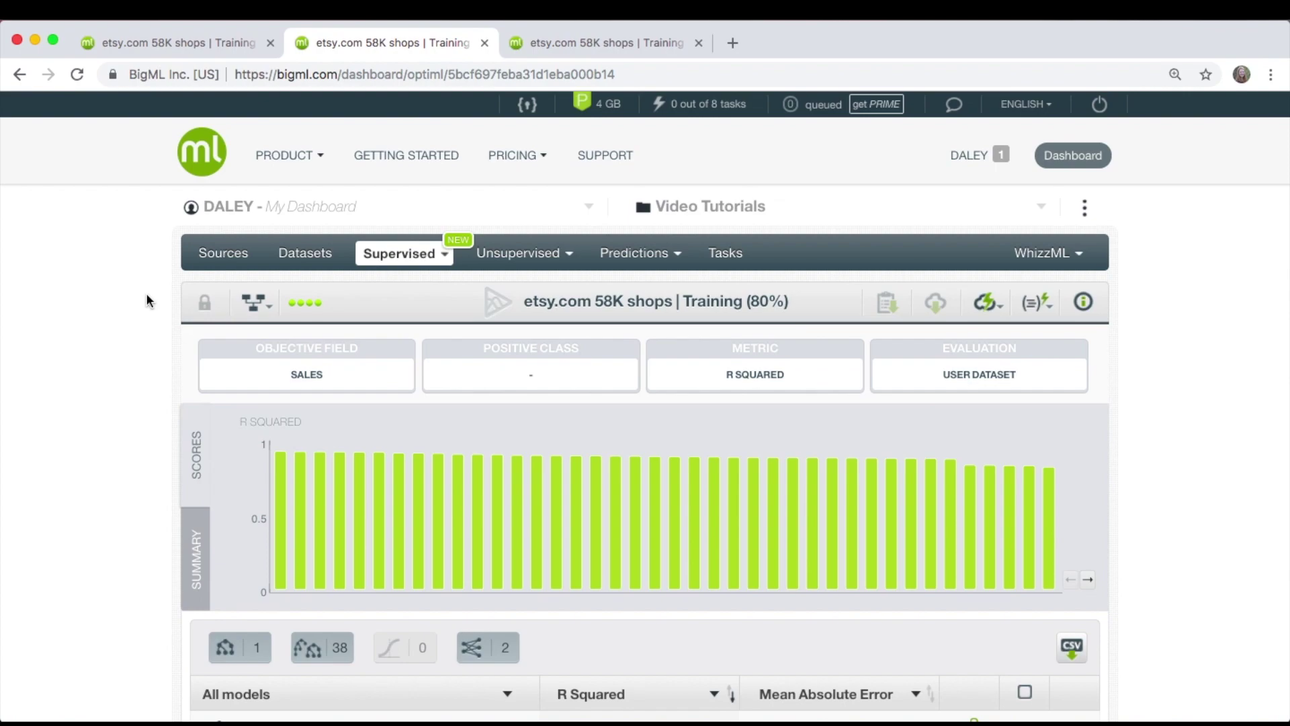
pyautogui.scroll(-4, 146, 299)
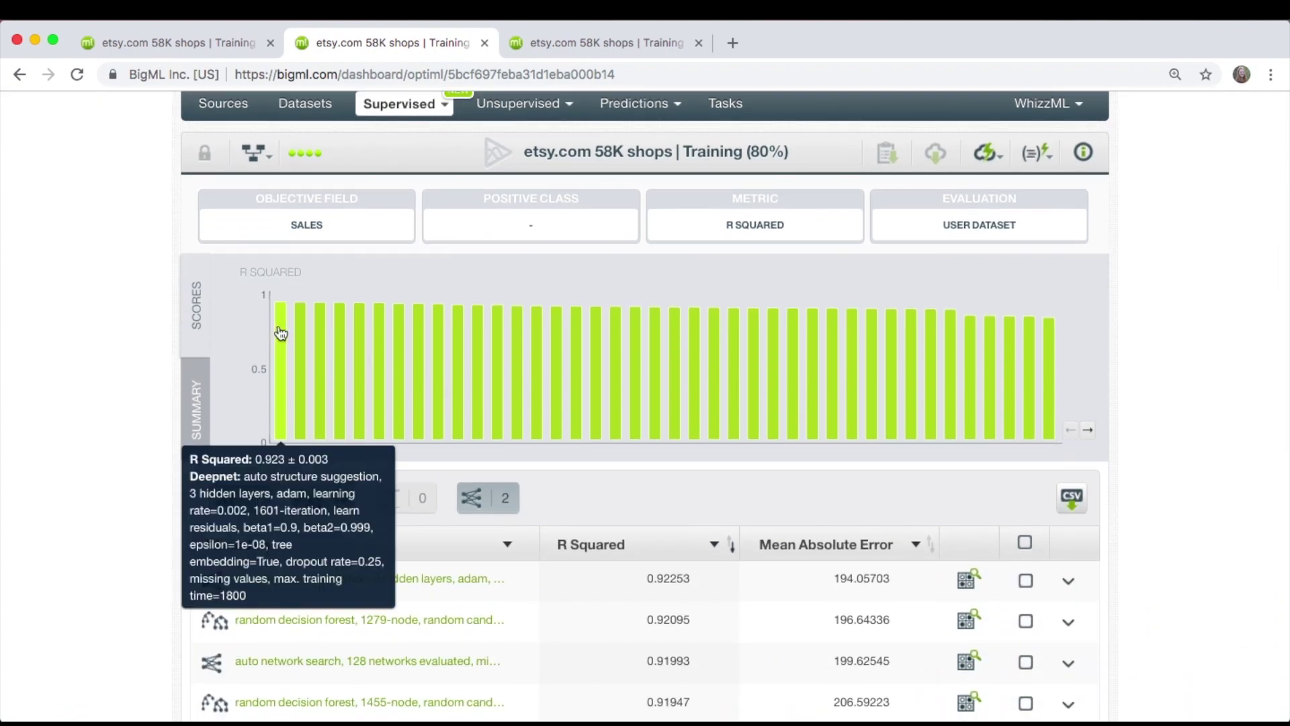
pyautogui.moveTo(300, 334)
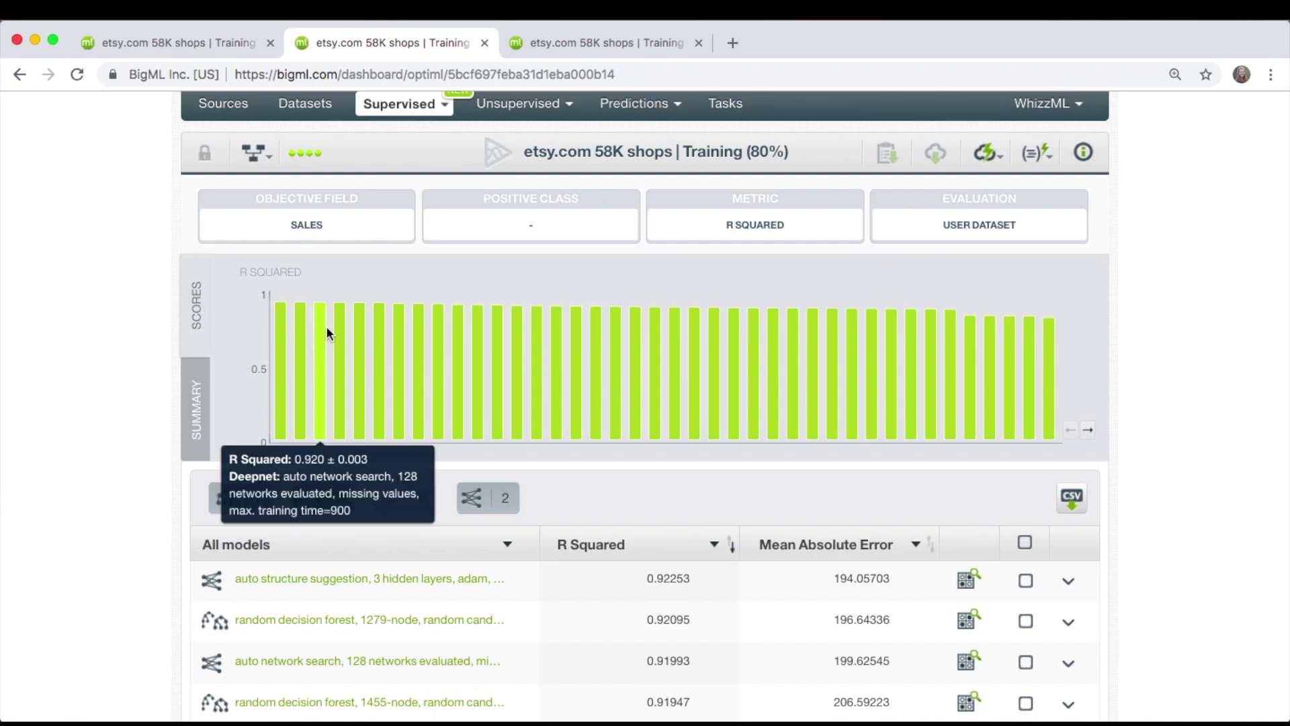
pyautogui.moveTo(340, 334)
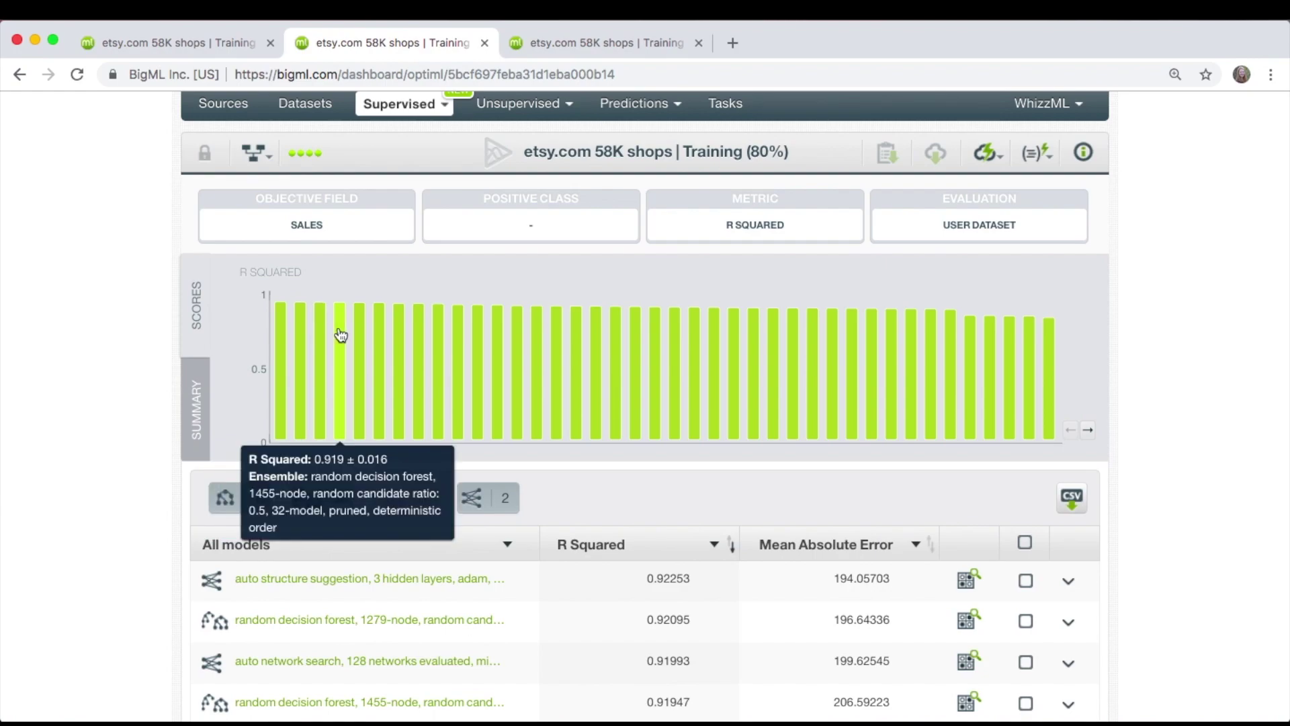
# Review the OptiML's summary of elapsed time, processed data, resources and models, and return to the scores chart.
pyautogui.click(192, 373)
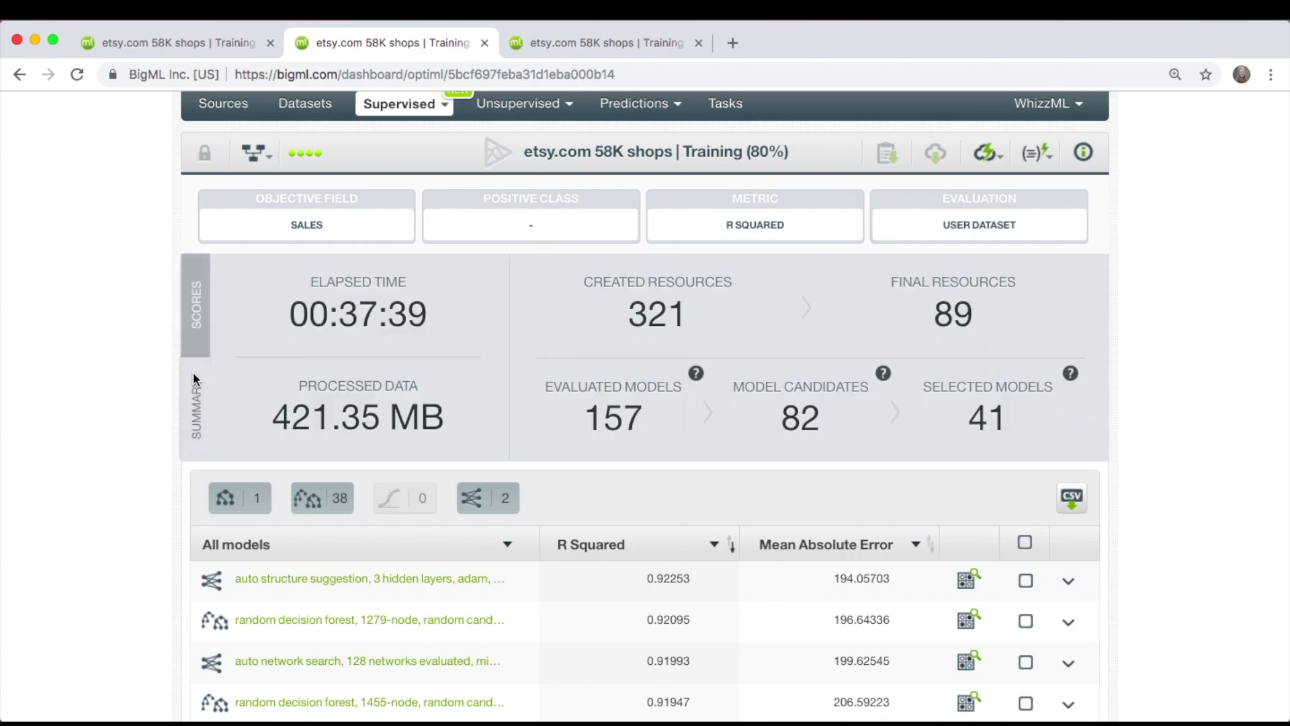
pyautogui.scroll(1, 193, 375)
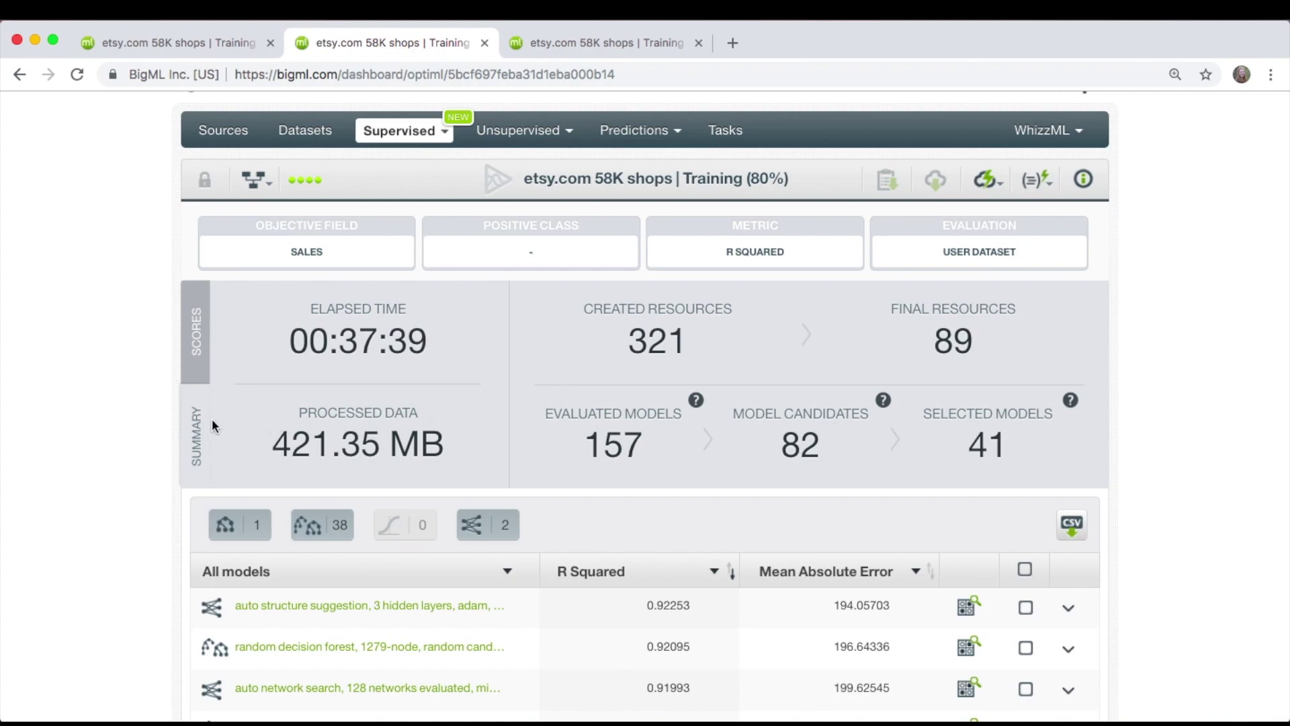
pyautogui.scroll(-1, 211, 418)
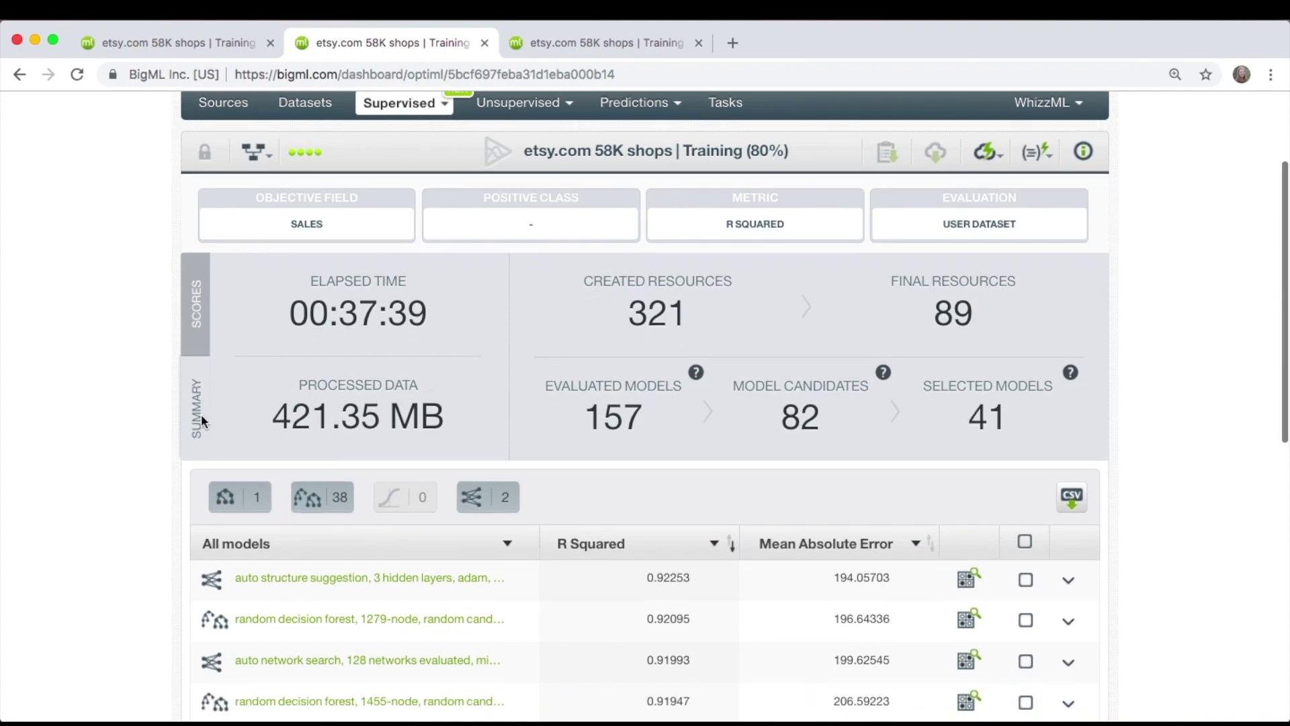
pyautogui.click(196, 334)
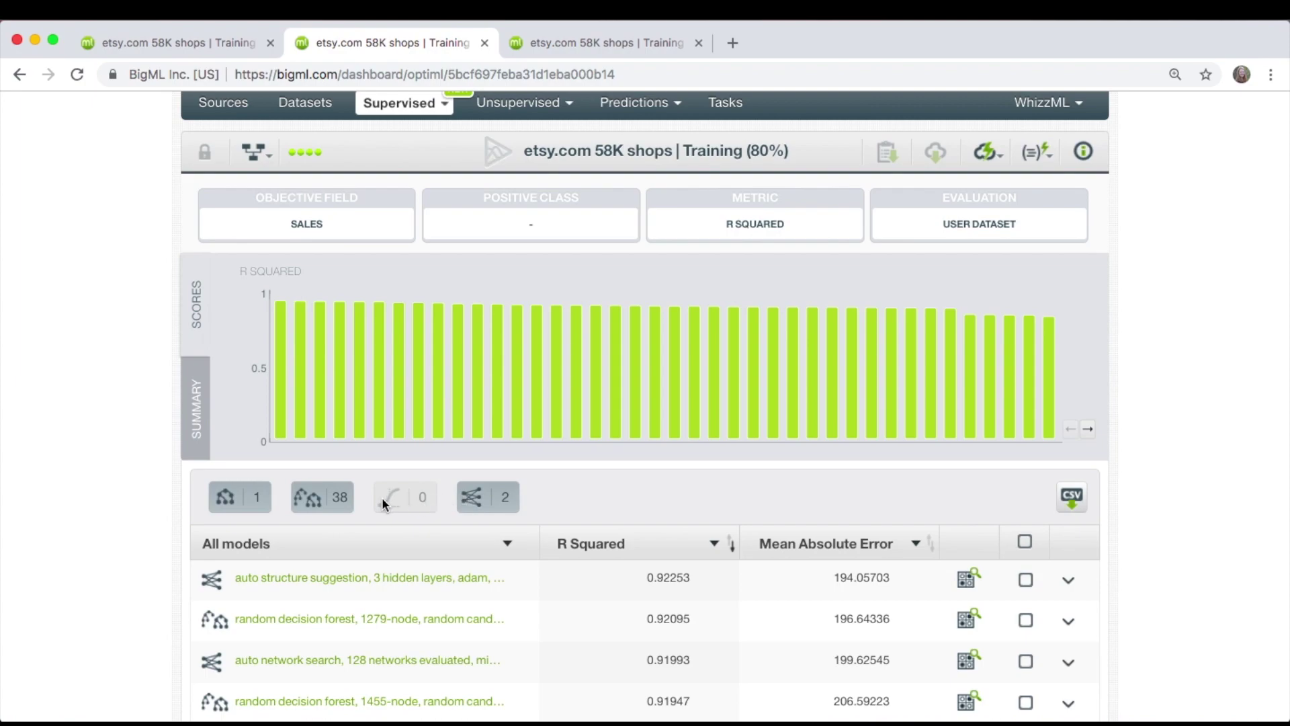
# Filter the OptiML results to show only deepnets, and restore the decision tree and ensembles to the list.
pyautogui.click(237, 499)
pyautogui.click(319, 501)
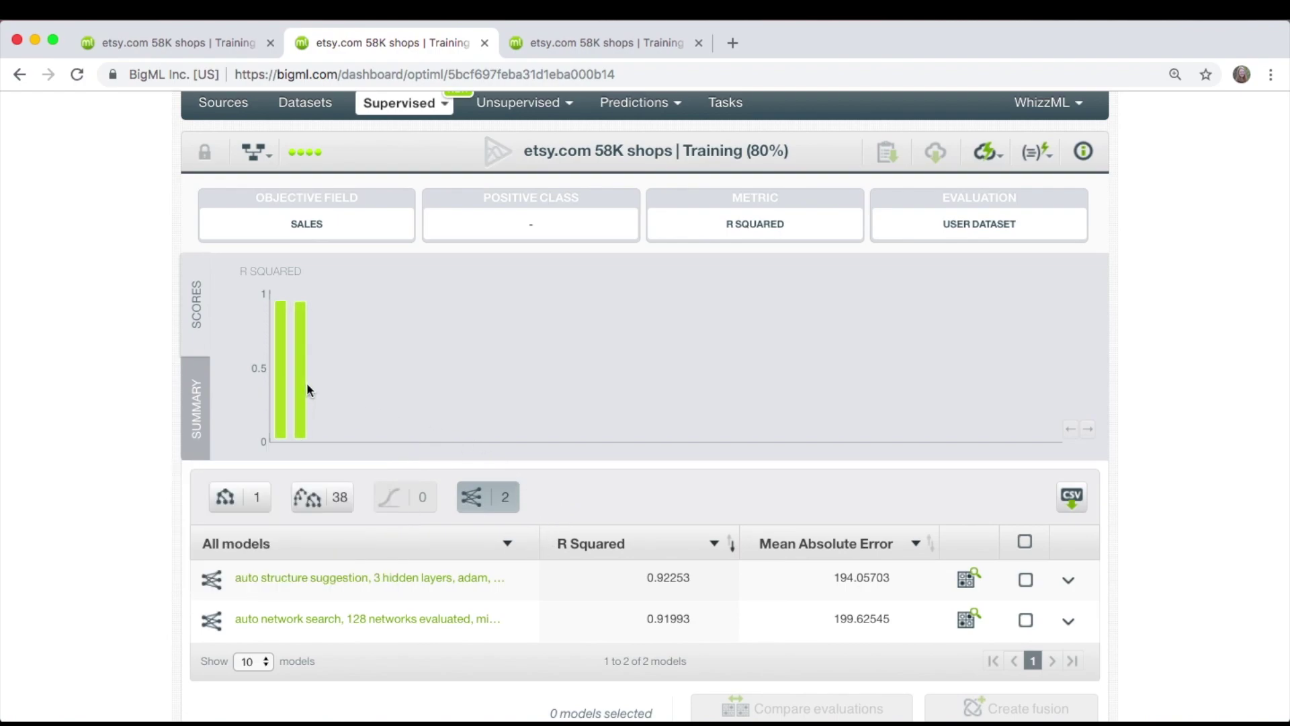
pyautogui.moveTo(307, 391)
pyautogui.scroll(-2, 560, 430)
pyautogui.scroll(3, 563, 433)
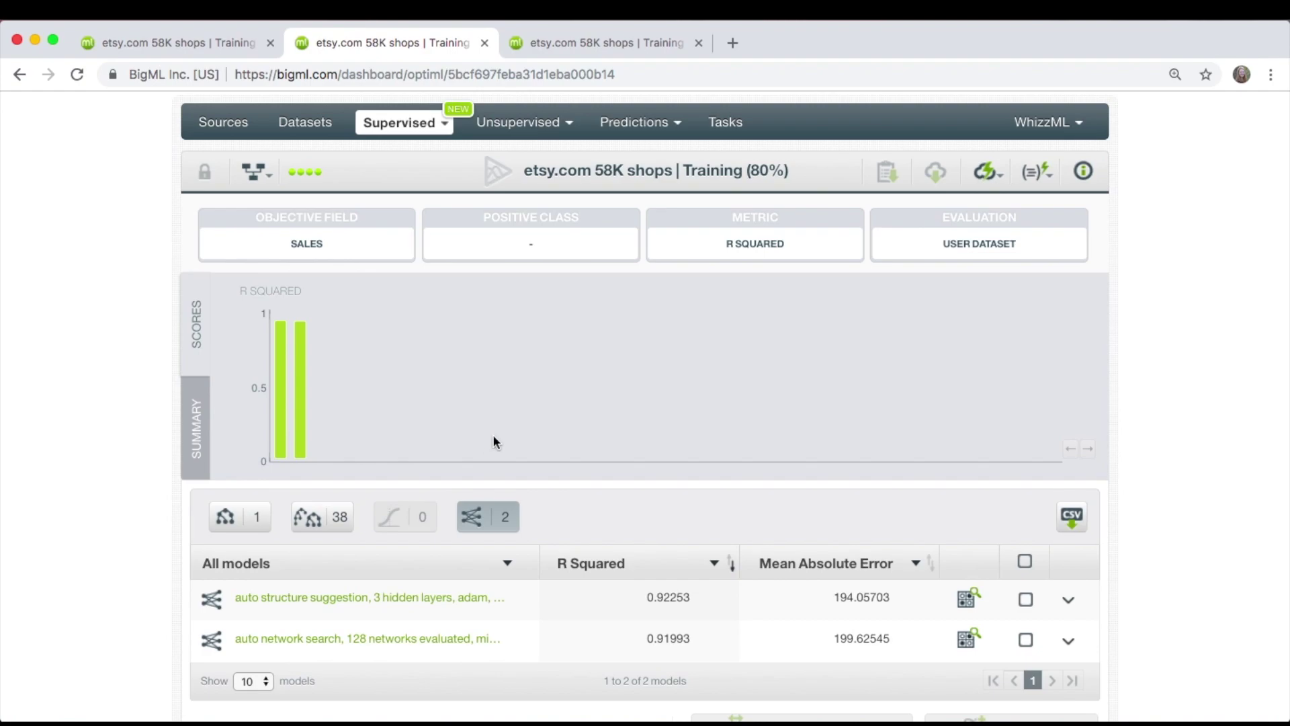
pyautogui.click(320, 522)
pyautogui.click(235, 518)
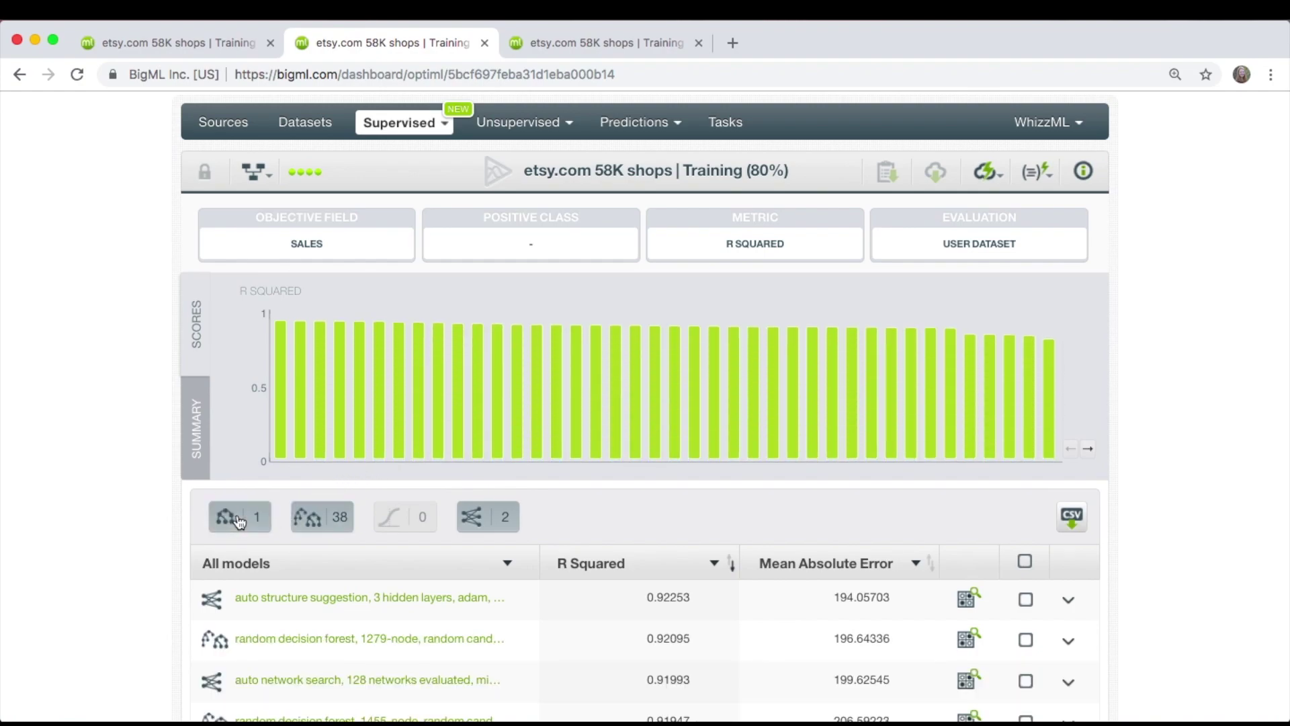
# Open the list of supervised ensembles and show those created by OptiML instead of the standard ones.
pyautogui.scroll(1, 115, 431)
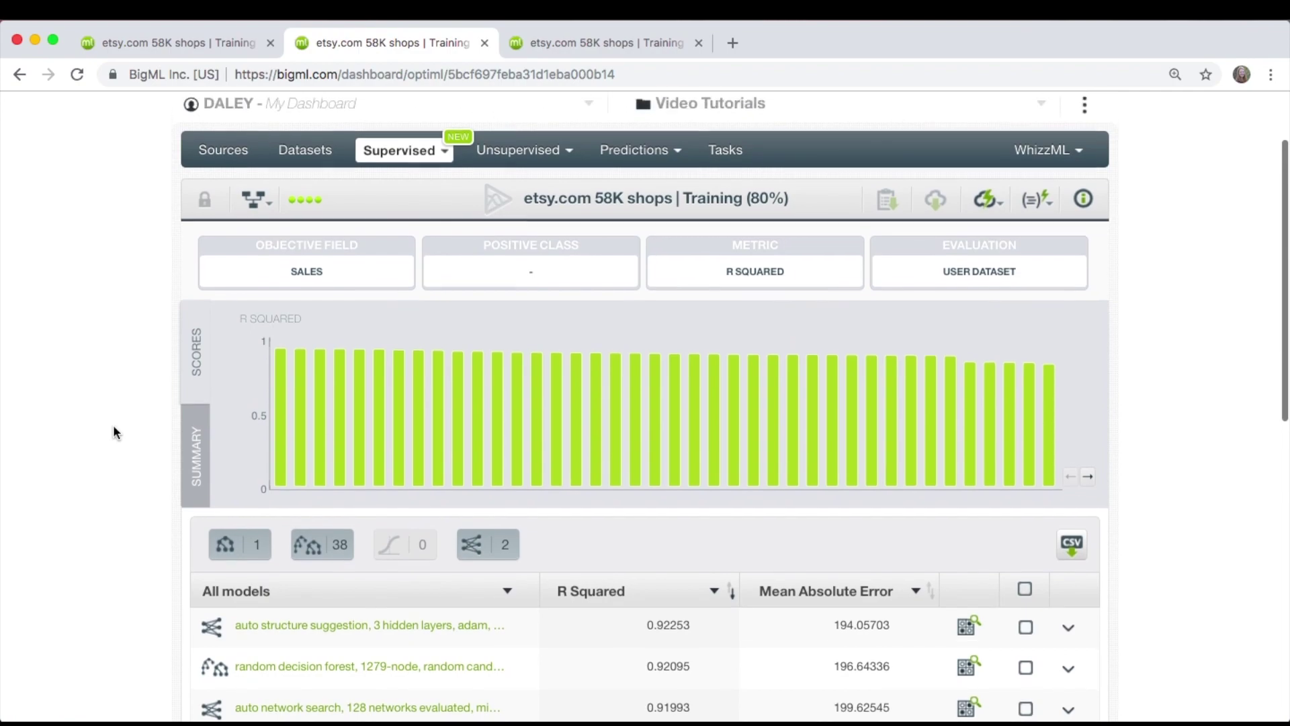
pyautogui.scroll(-1, 114, 430)
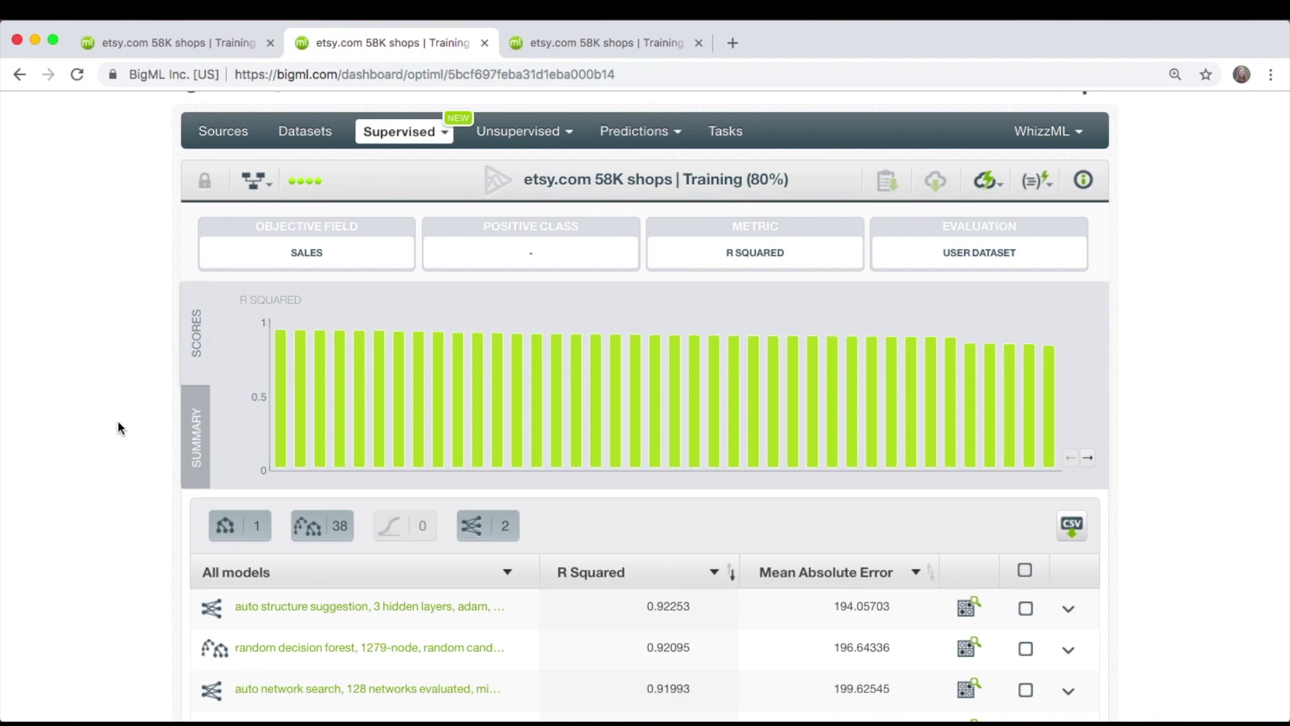
pyautogui.moveTo(366, 134)
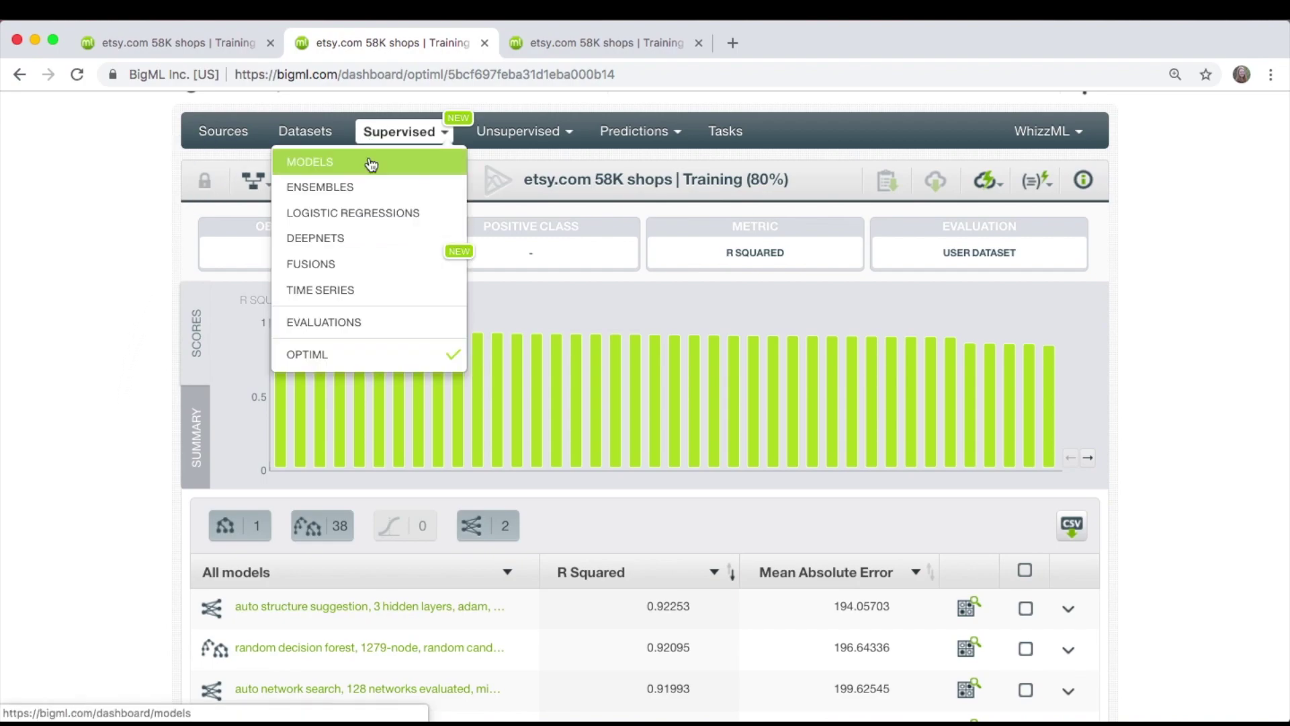
pyautogui.click(367, 188)
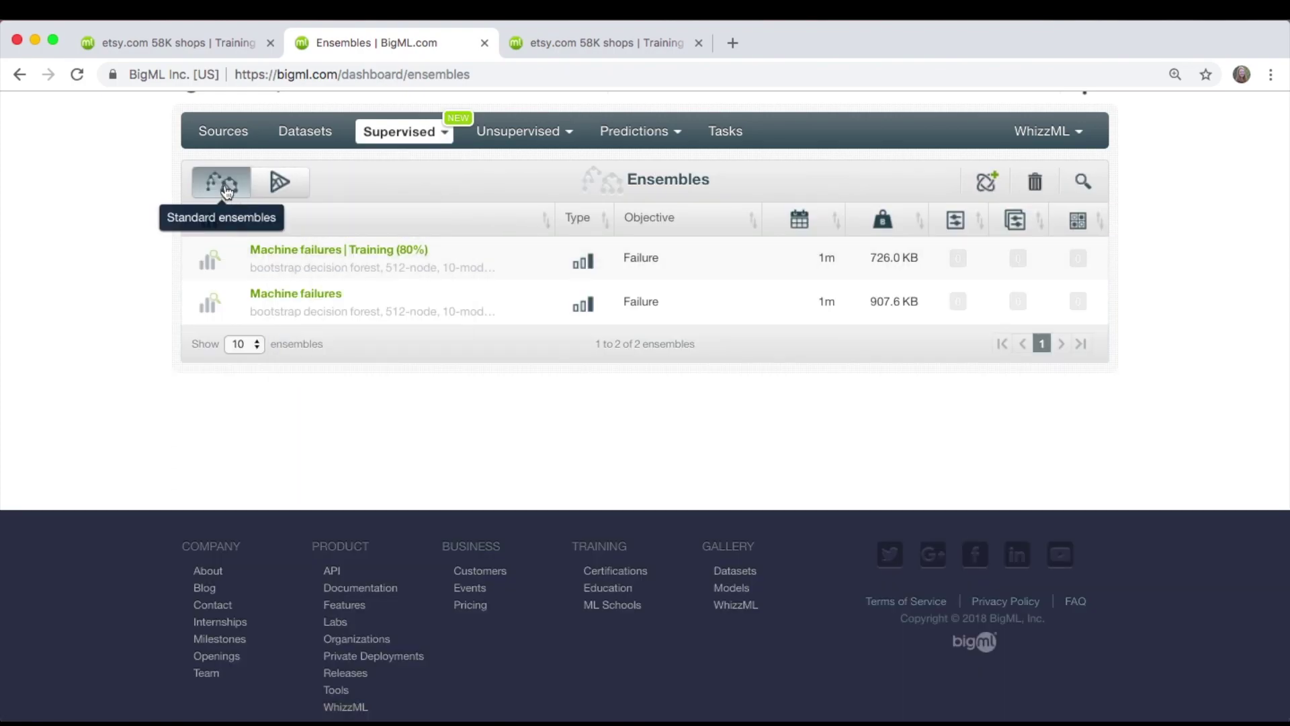
pyautogui.click(289, 190)
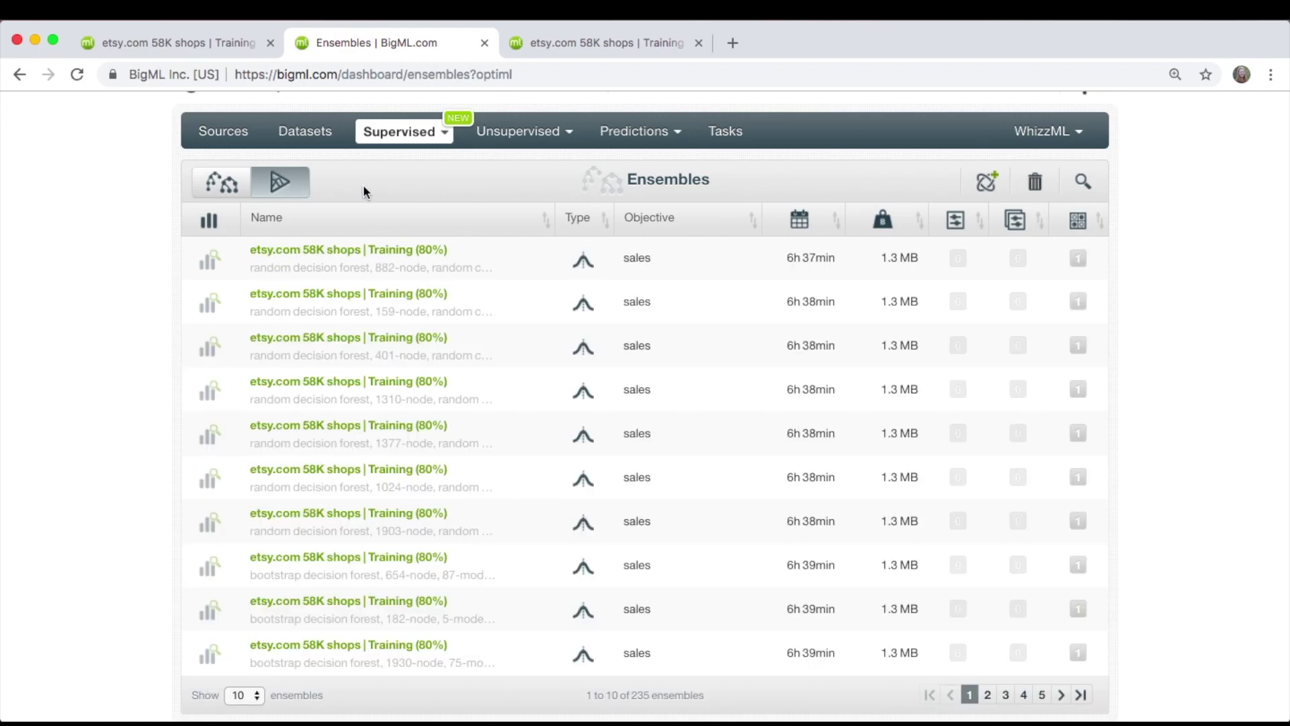
# Return to the OptiML list and reopen the completed etsy.com 58K shops | Training (80%) OptiML.
pyautogui.moveTo(387, 138)
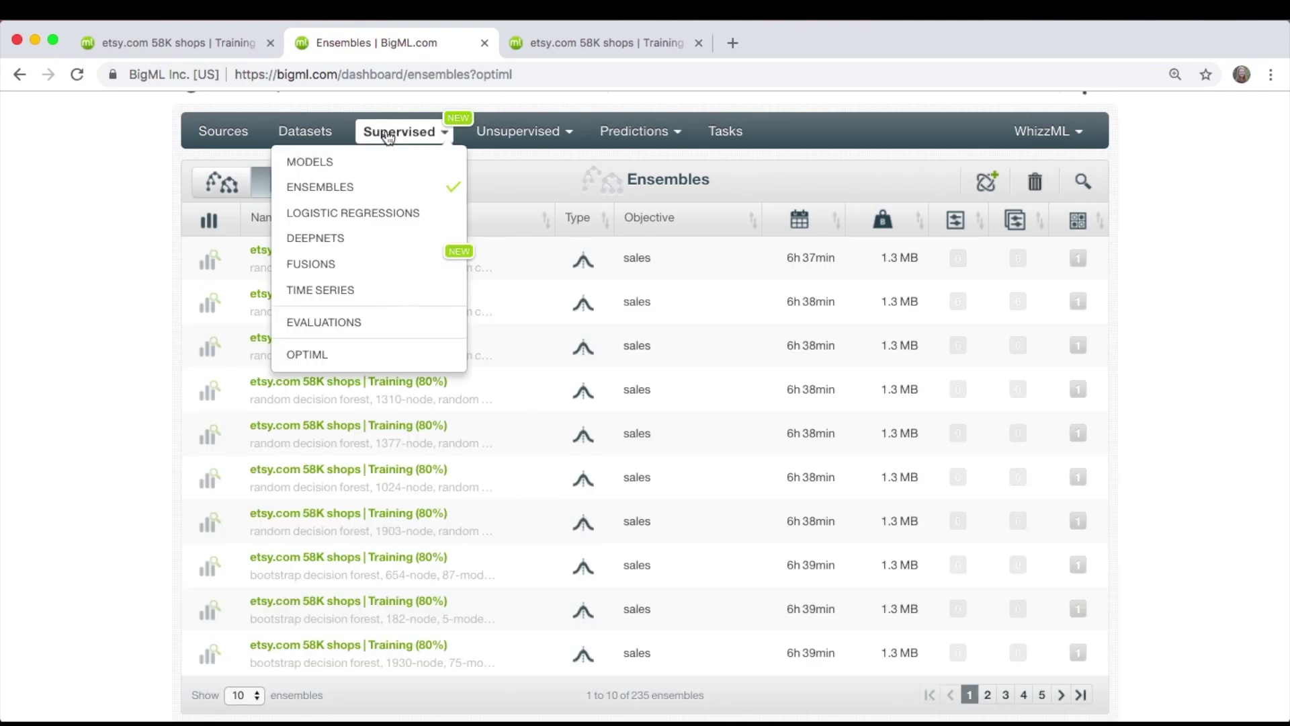
pyautogui.click(378, 350)
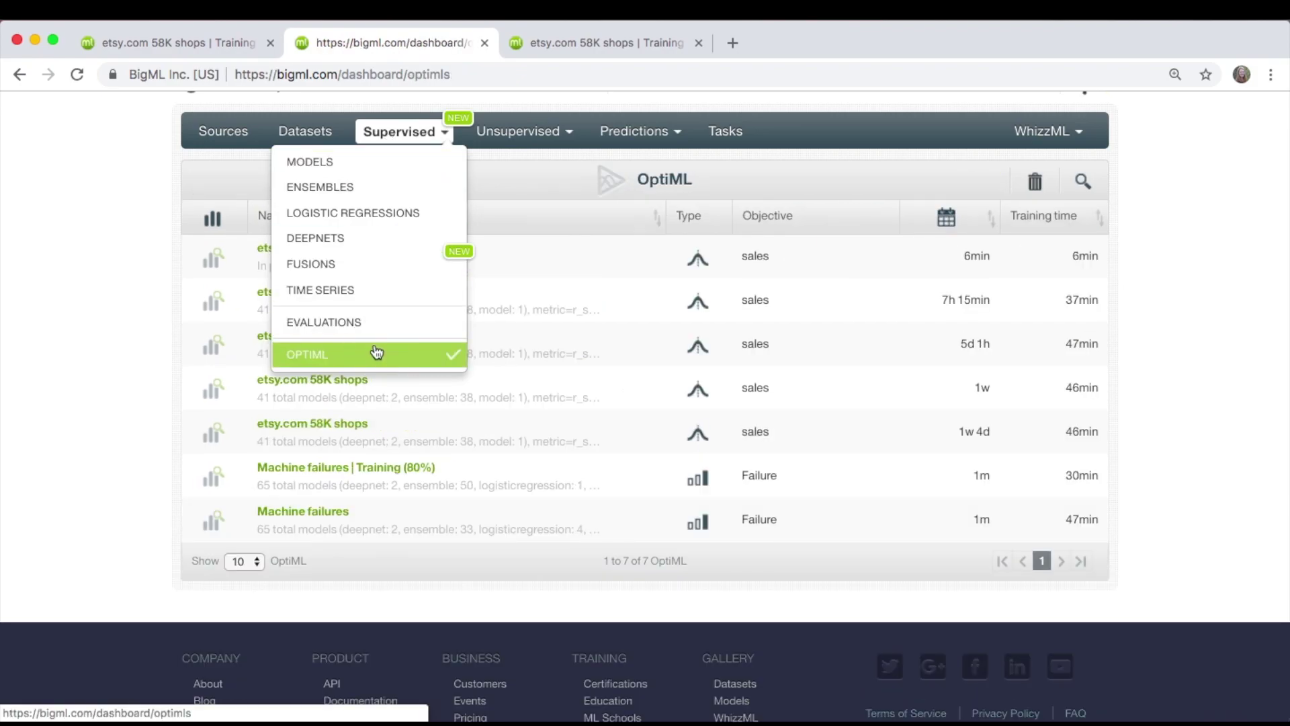
pyautogui.click(427, 294)
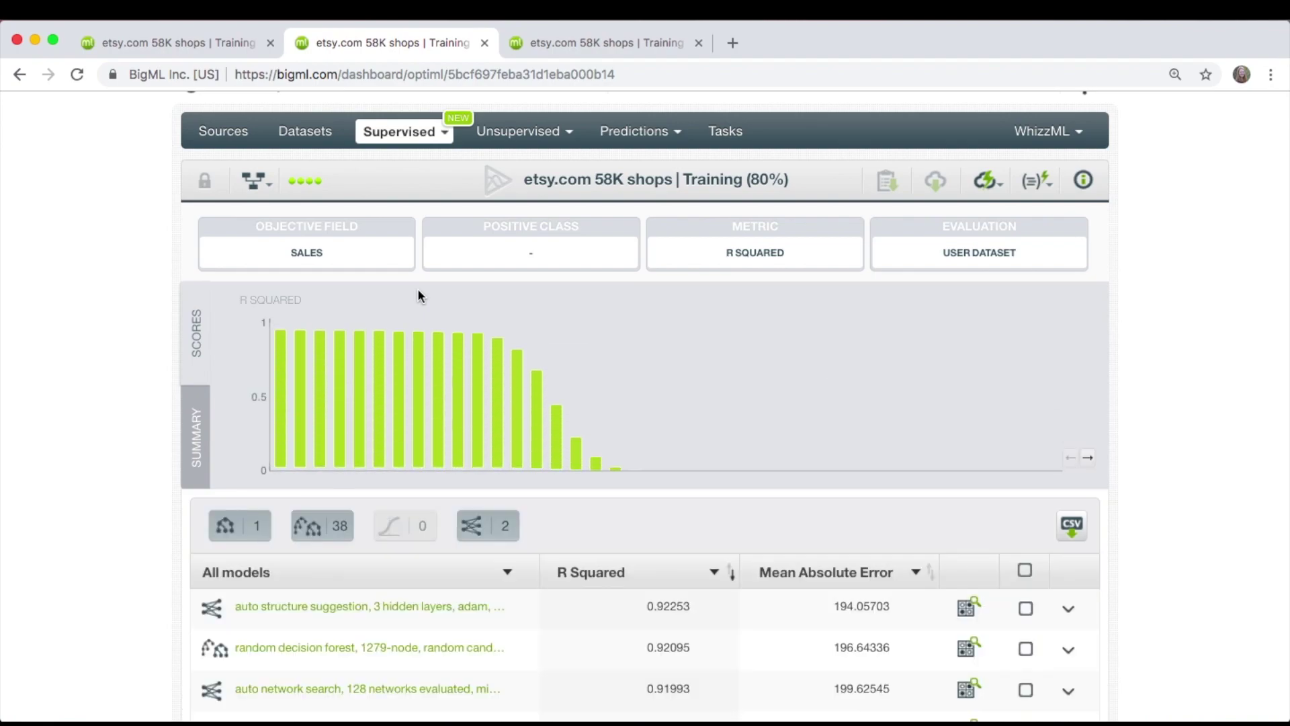
# Set the model table's first metric to Mean Absolute Error, and switch it back to R Squared.
pyautogui.scroll(-1, 417, 295)
pyautogui.scroll(-3, 417, 296)
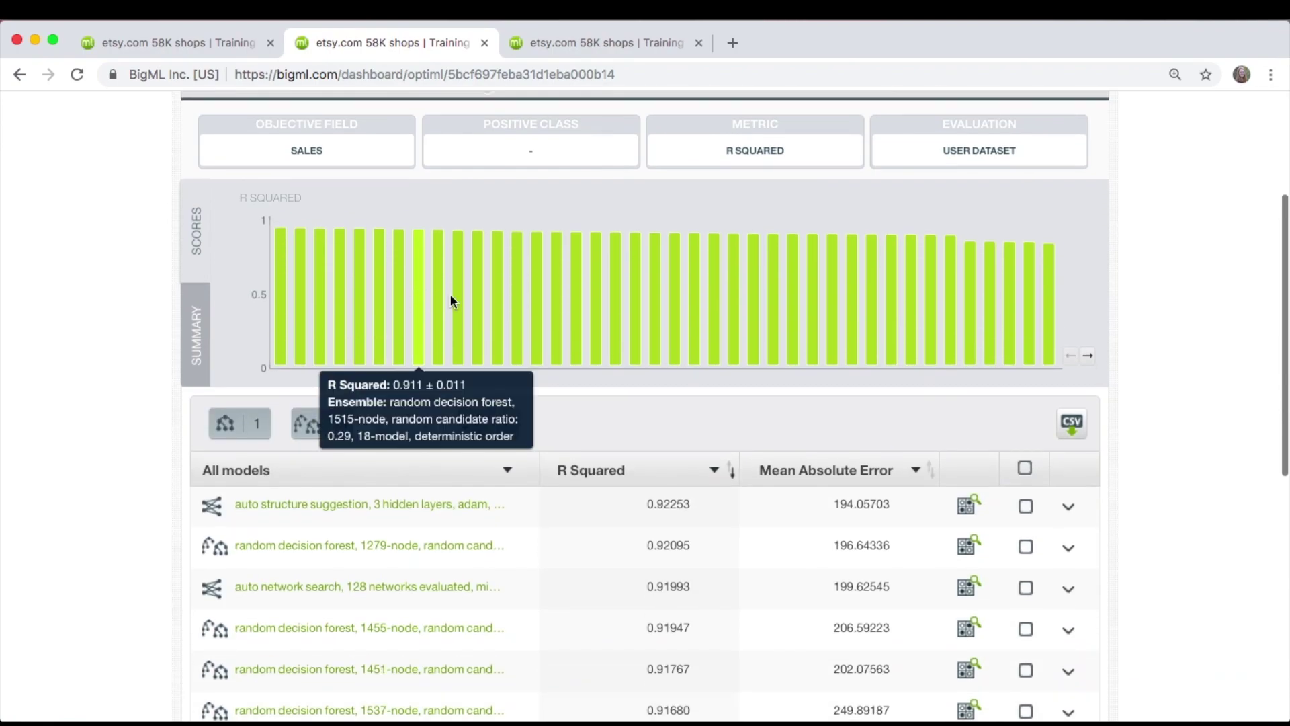
pyautogui.click(647, 471)
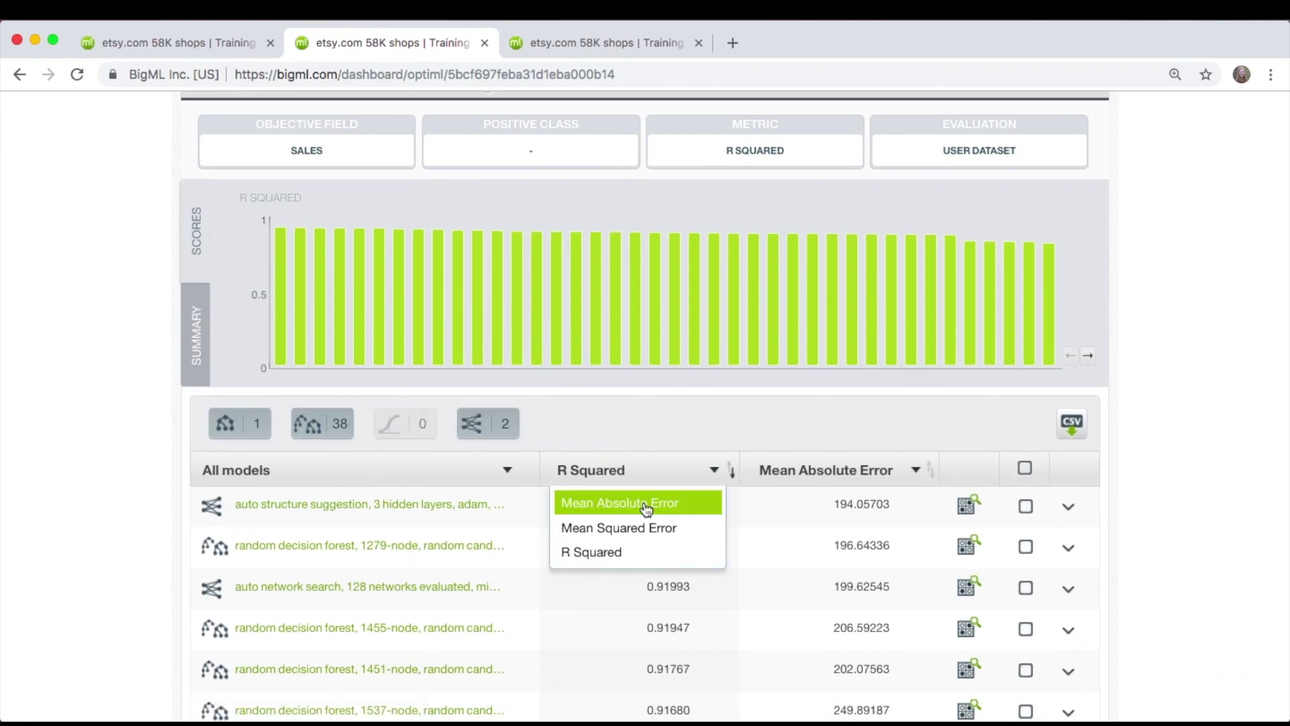
pyautogui.click(644, 499)
pyautogui.click(640, 479)
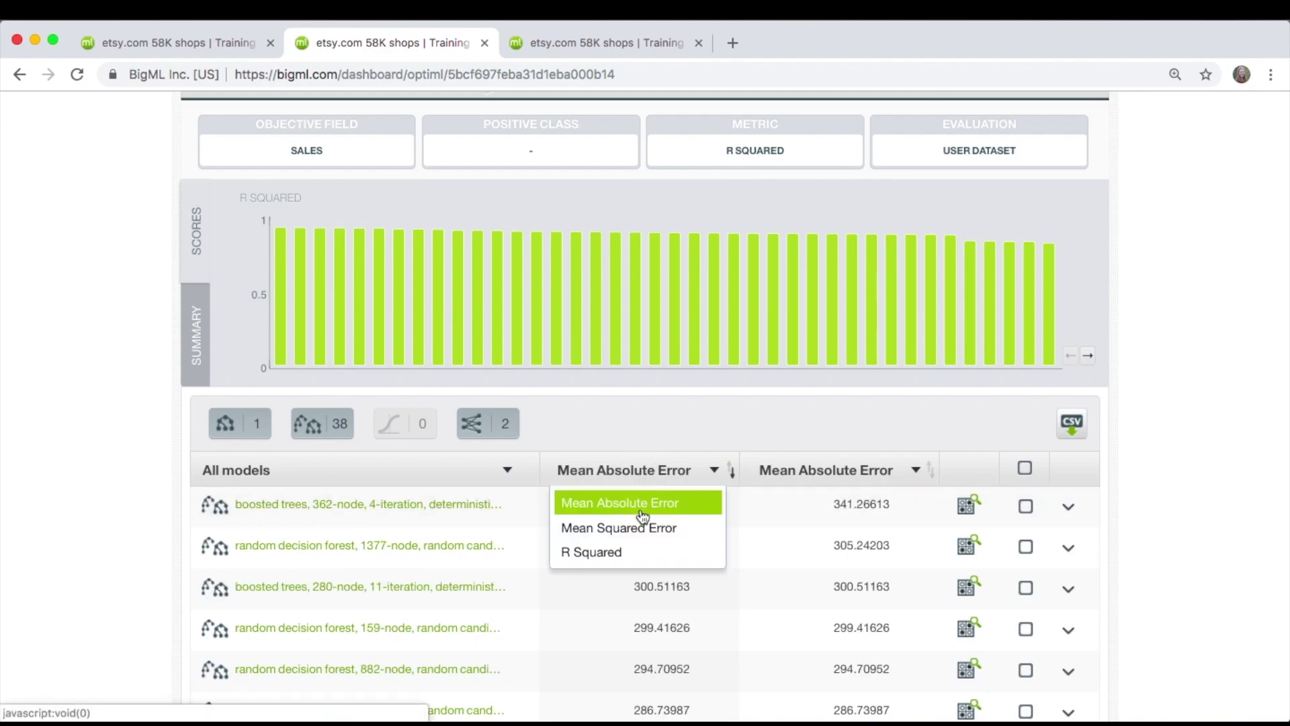
pyautogui.click(639, 562)
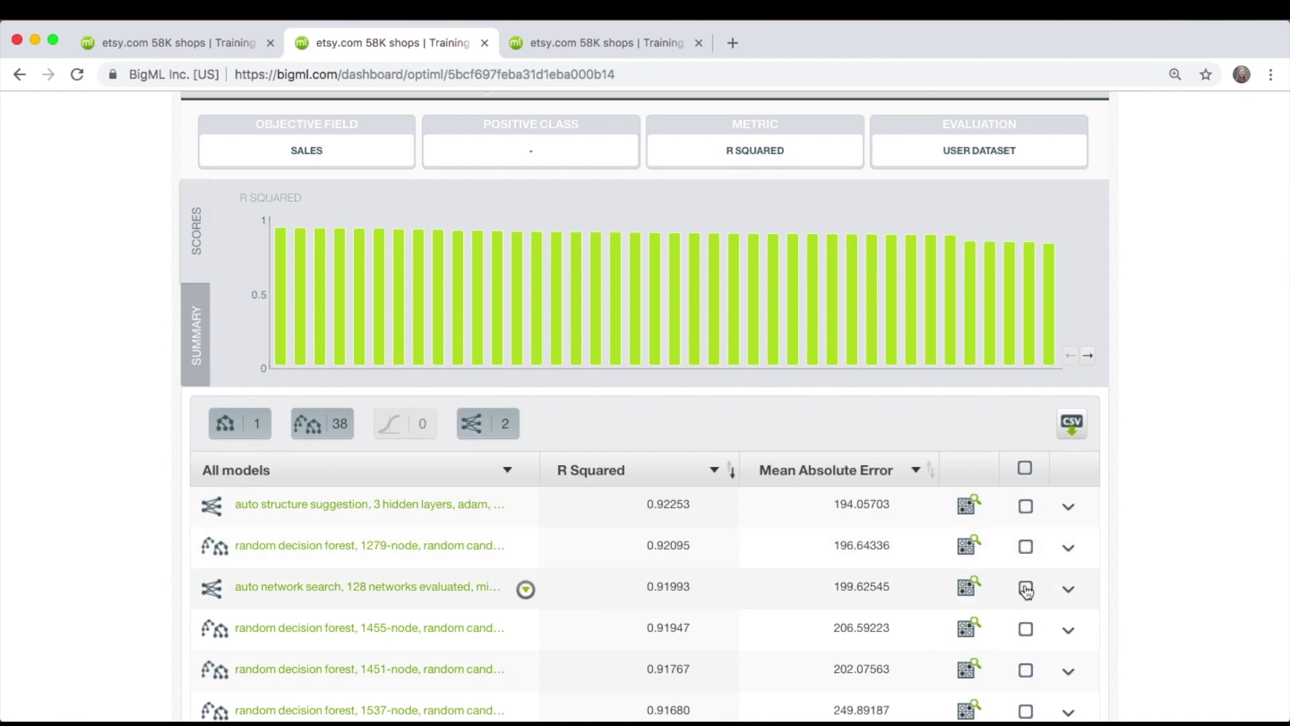
# Select the top two models by R Squared, the auto structure suggestion deepnet and the 1279-node random decision forest, and compare their evaluations.
pyautogui.scroll(-2, 1026, 592)
pyautogui.scroll(-4, 1026, 594)
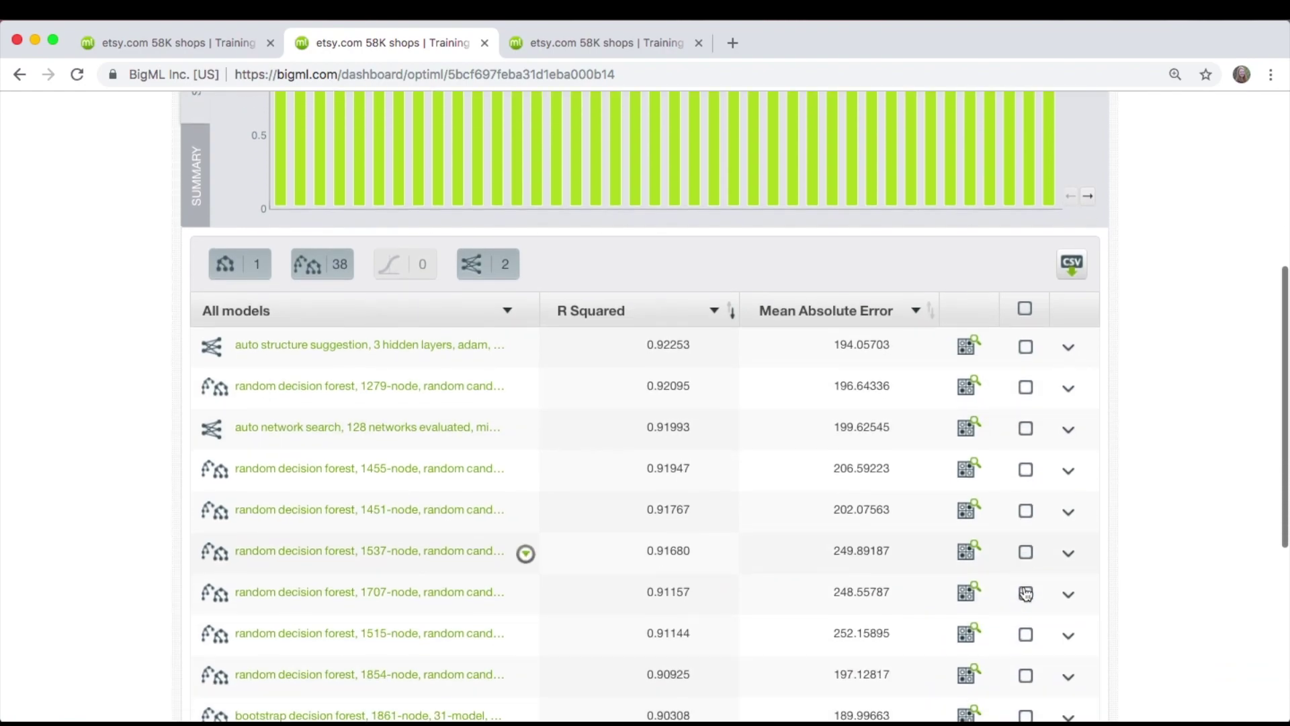
pyautogui.scroll(3, 1015, 583)
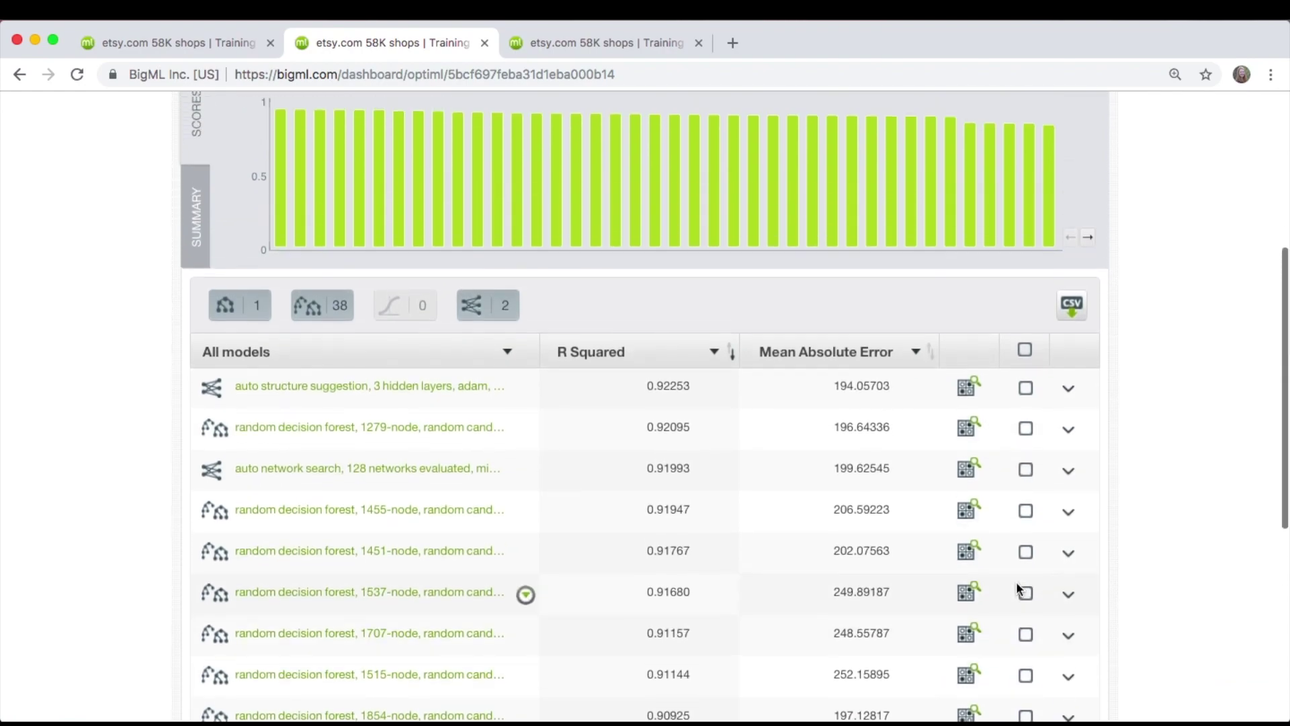
pyautogui.click(1025, 407)
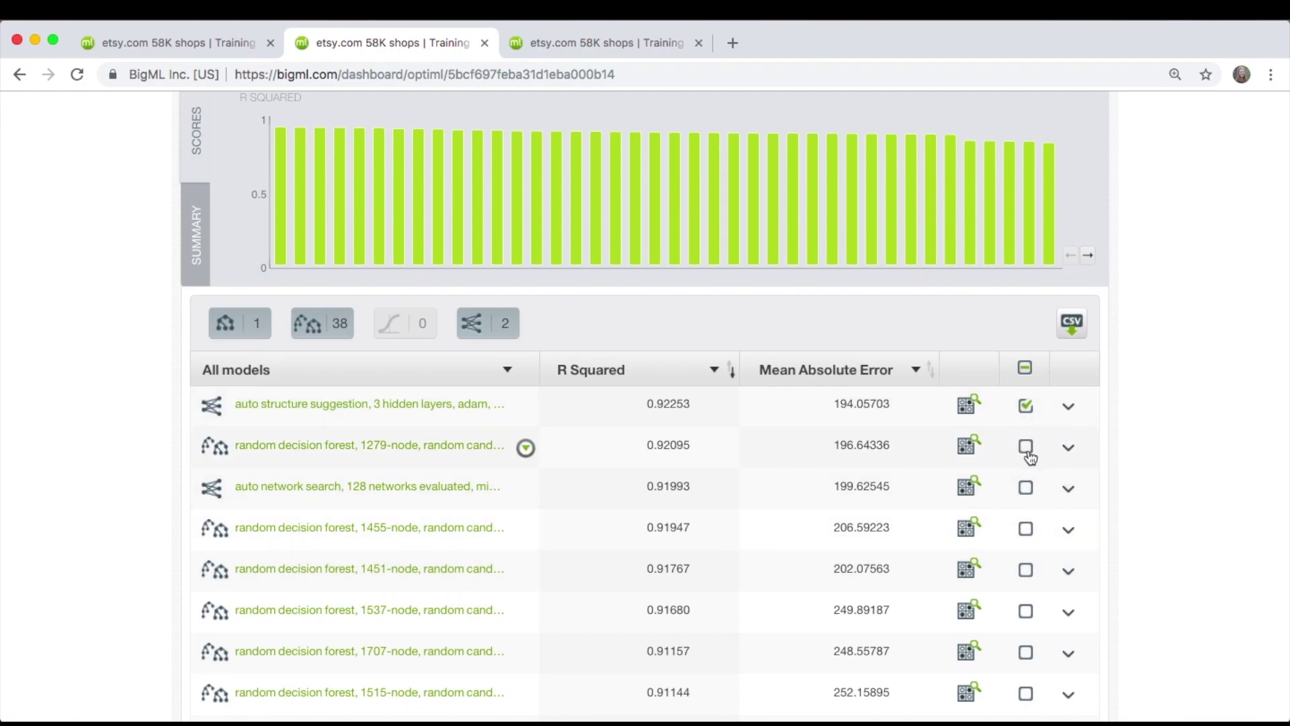
pyautogui.click(1026, 447)
pyautogui.scroll(-3, 1028, 453)
pyautogui.scroll(-5, 1029, 459)
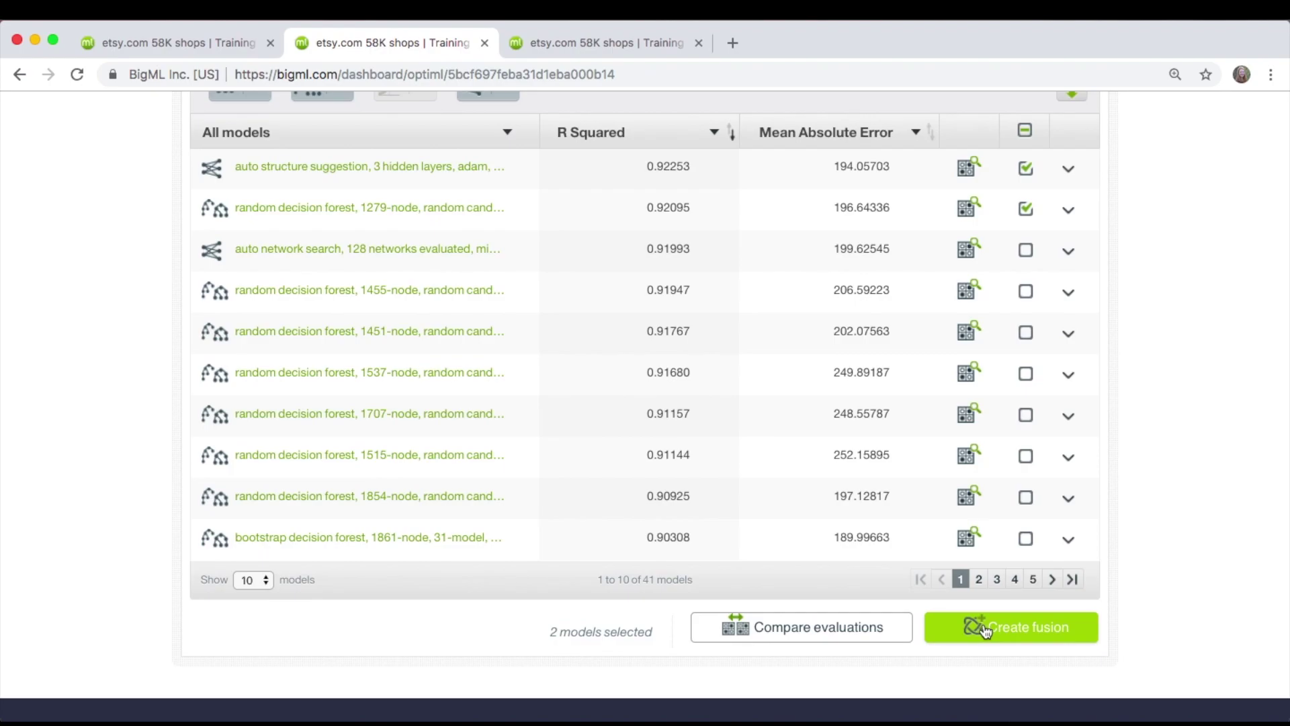
pyautogui.click(860, 628)
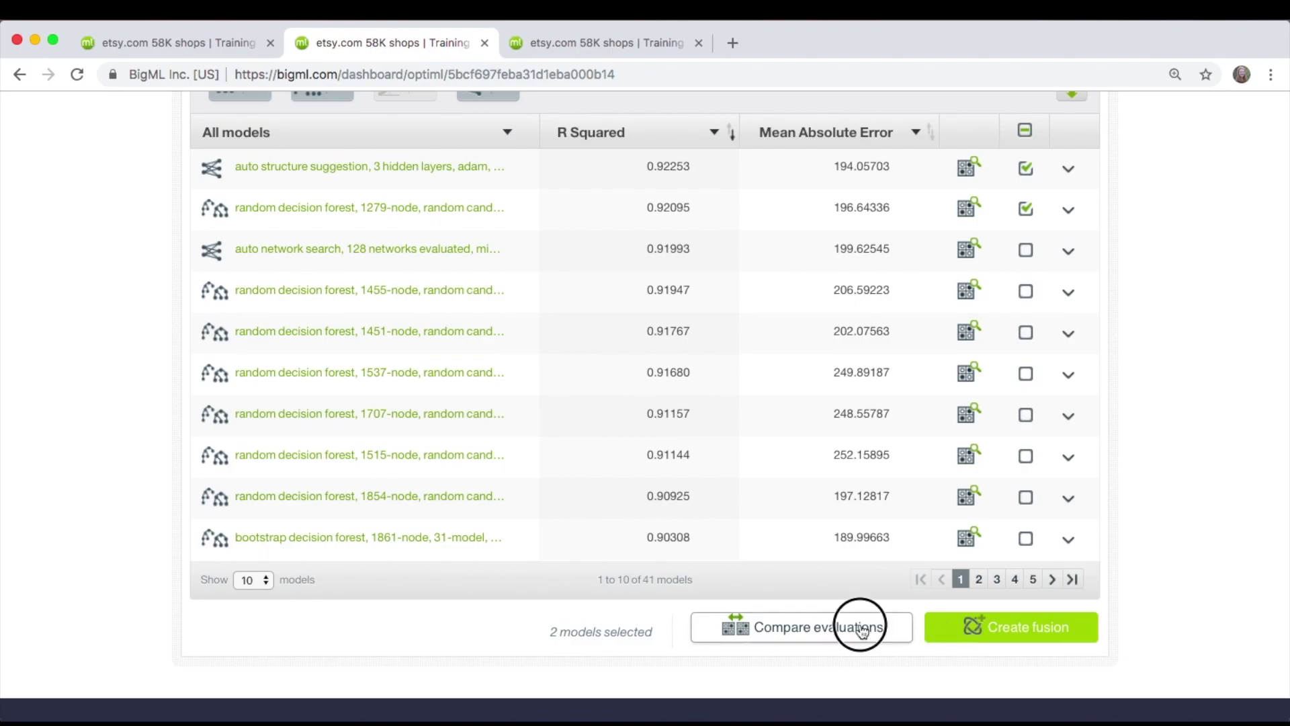
# Examine the deepnet and ensemble side by side on mean absolute error, mean squared error and R squared.
pyautogui.scroll(2, 862, 631)
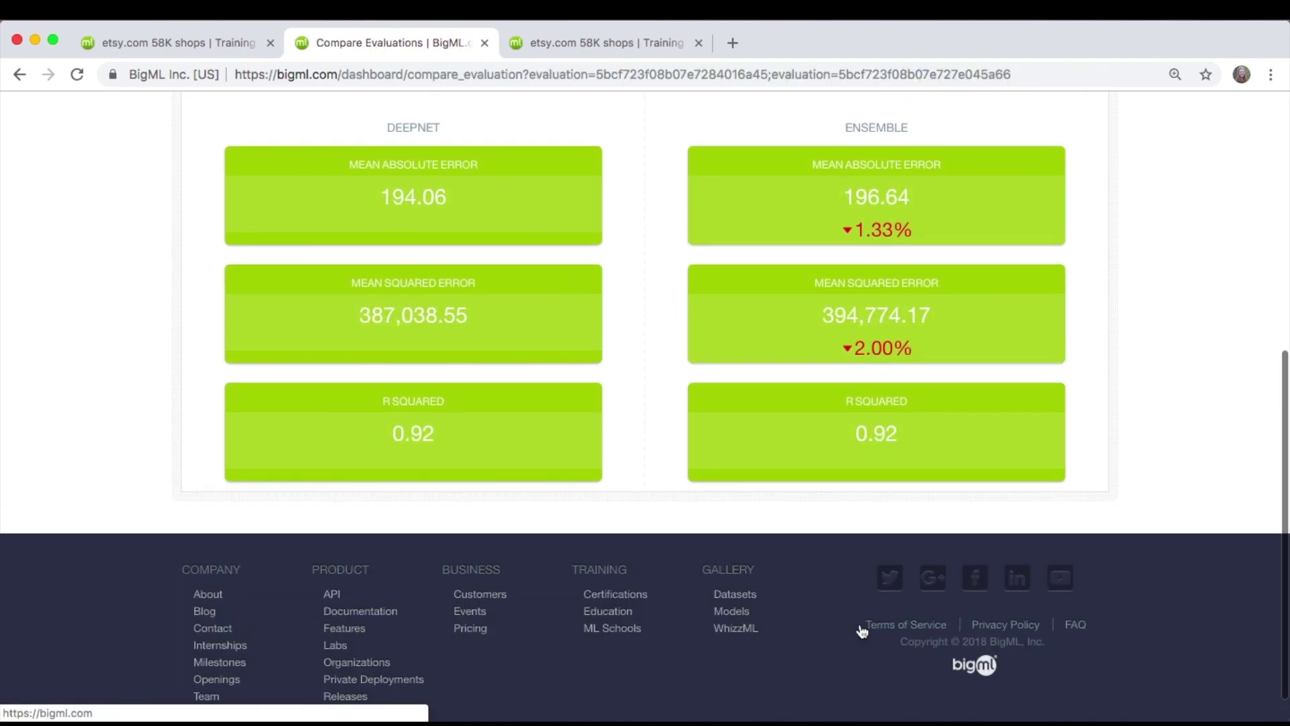
pyautogui.scroll(5, 1116, 585)
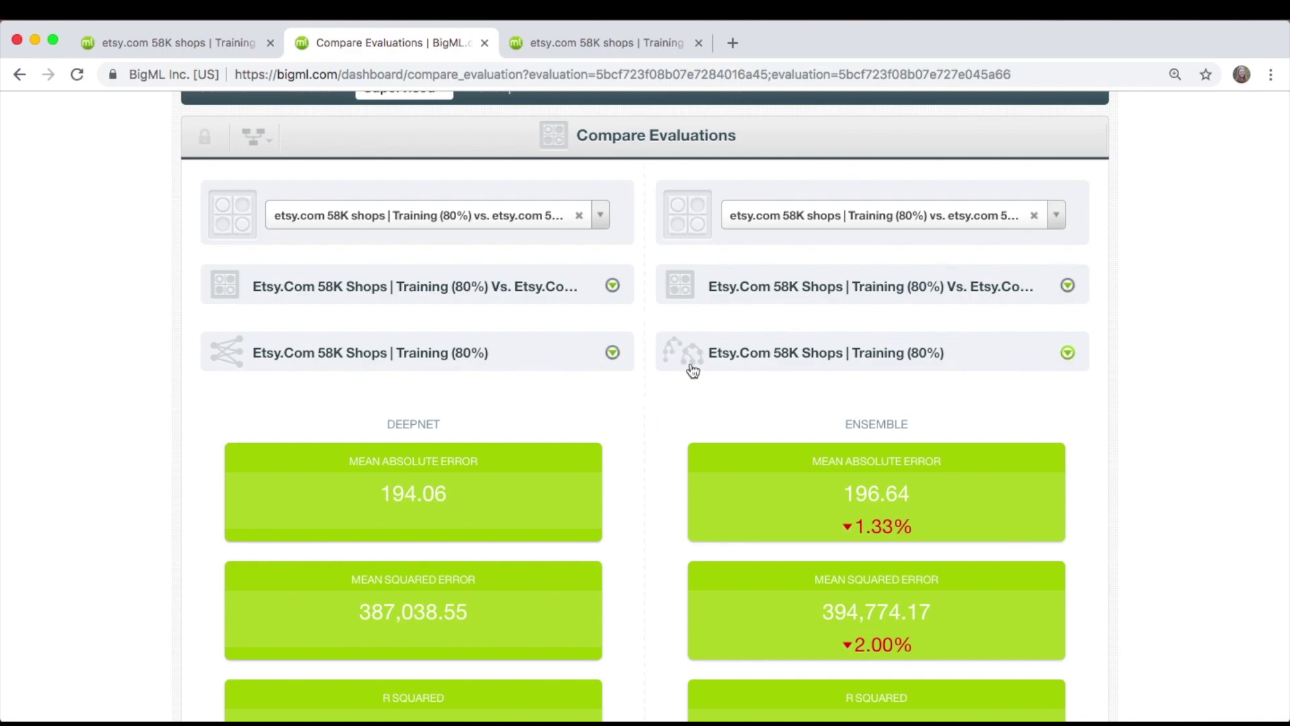
pyautogui.scroll(-2, 622, 431)
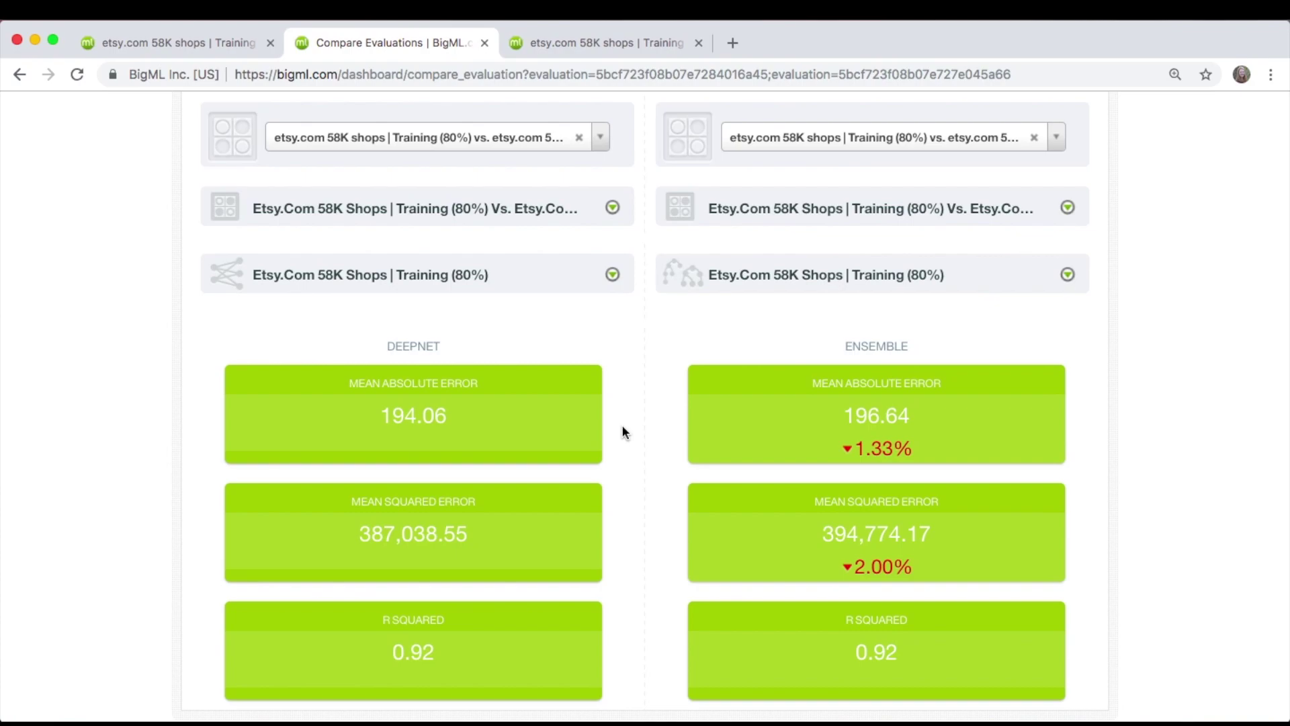
# Leave the evaluation comparison and reopen the completed etsy.com 58K shops | Training (80%) OptiML from the OptiML list.
pyautogui.scroll(3, 623, 427)
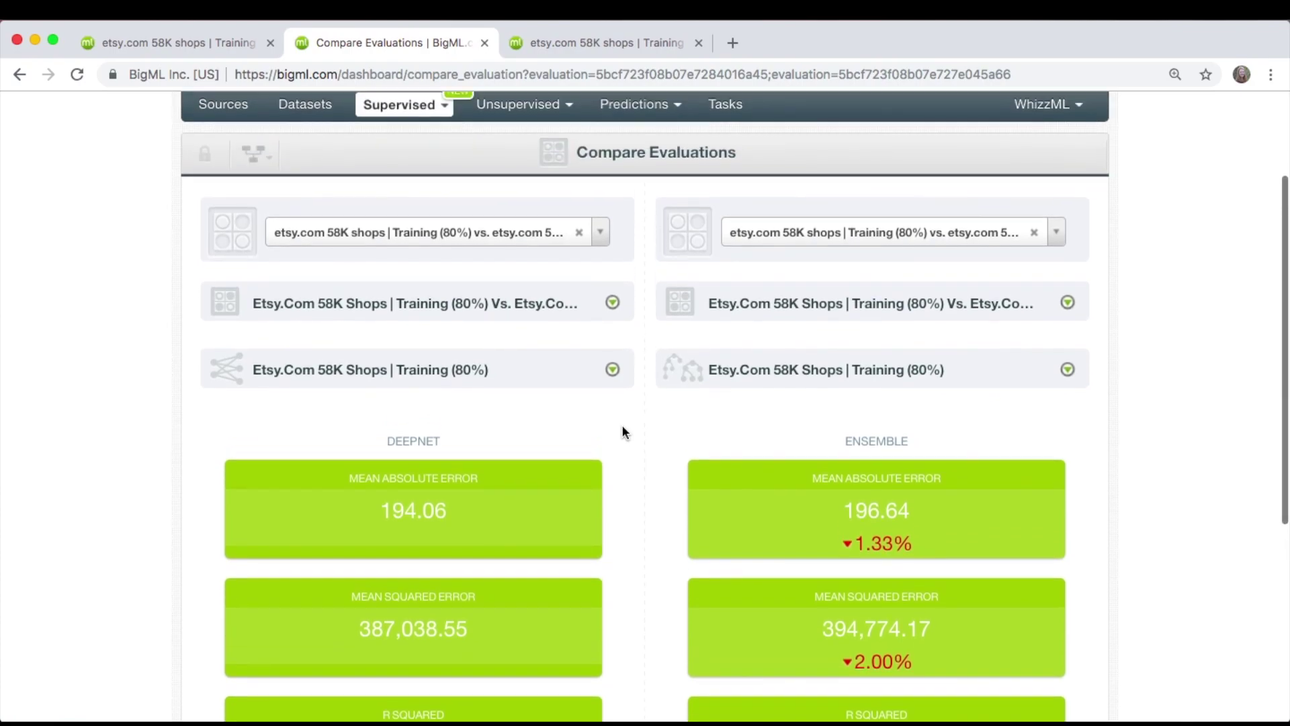
pyautogui.scroll(5, 626, 434)
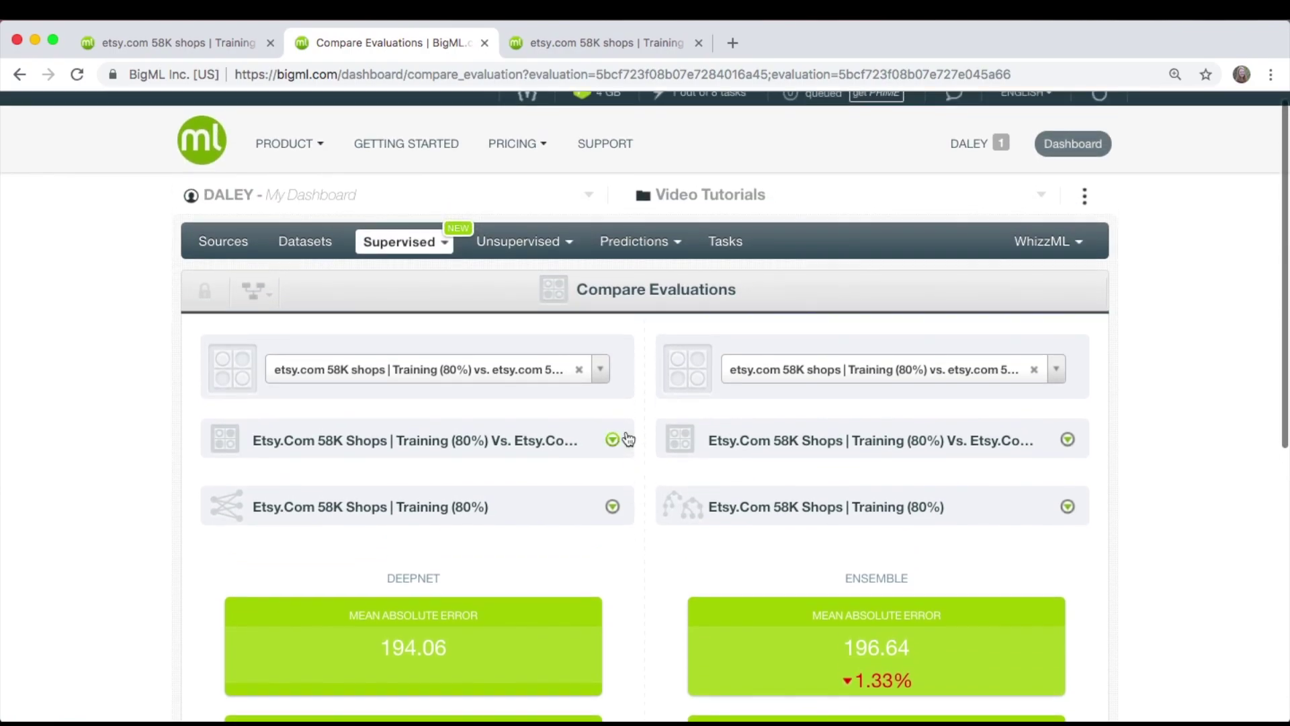
pyautogui.moveTo(391, 258)
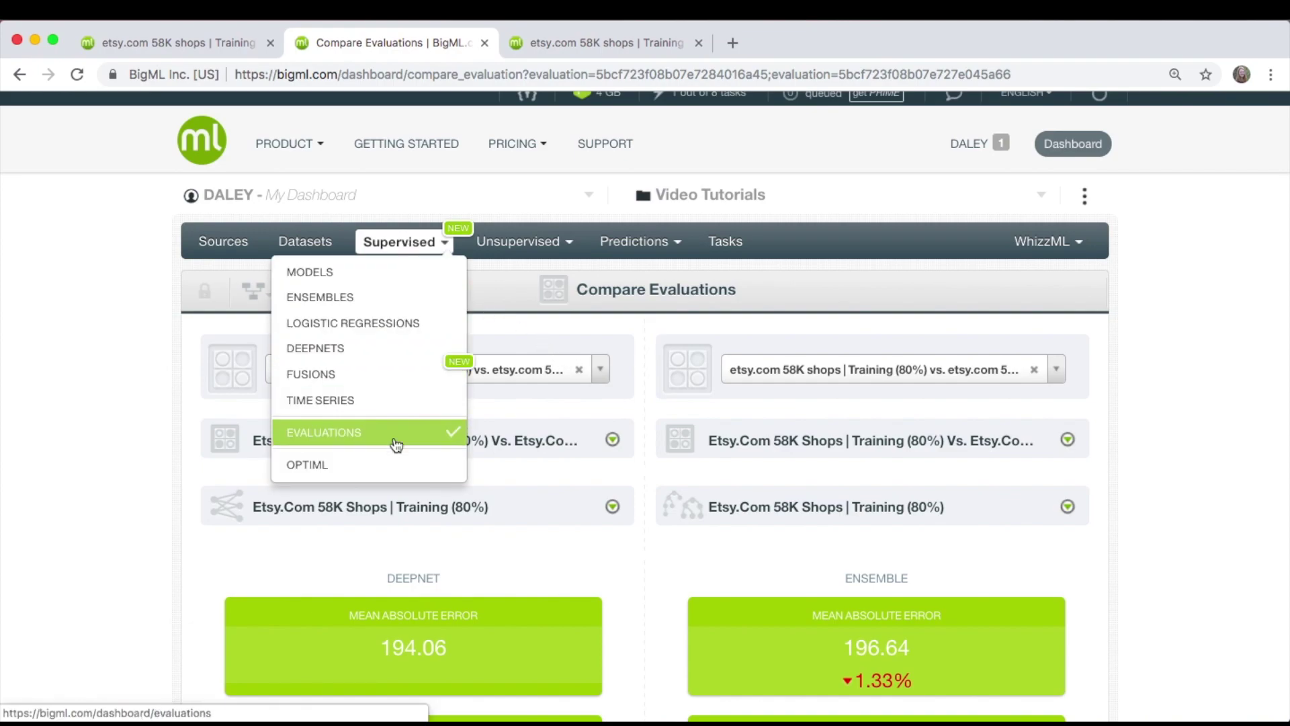
pyautogui.click(390, 463)
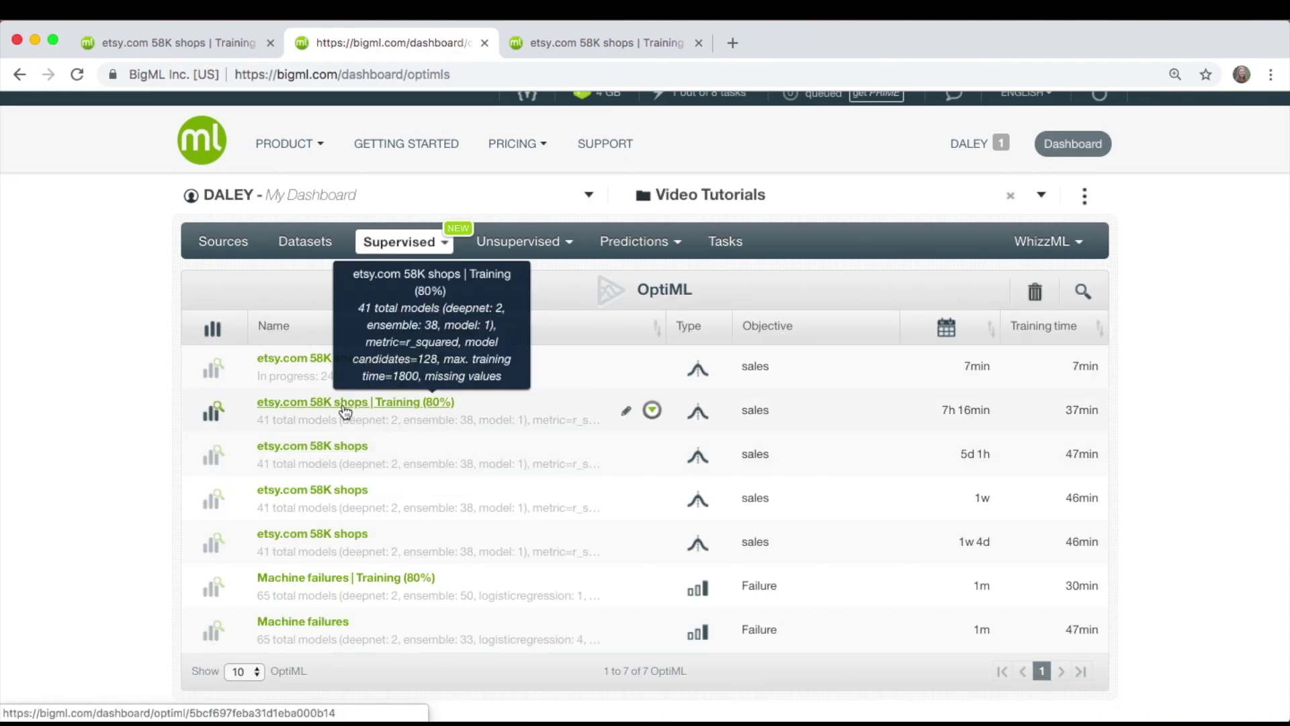
pyautogui.click(329, 403)
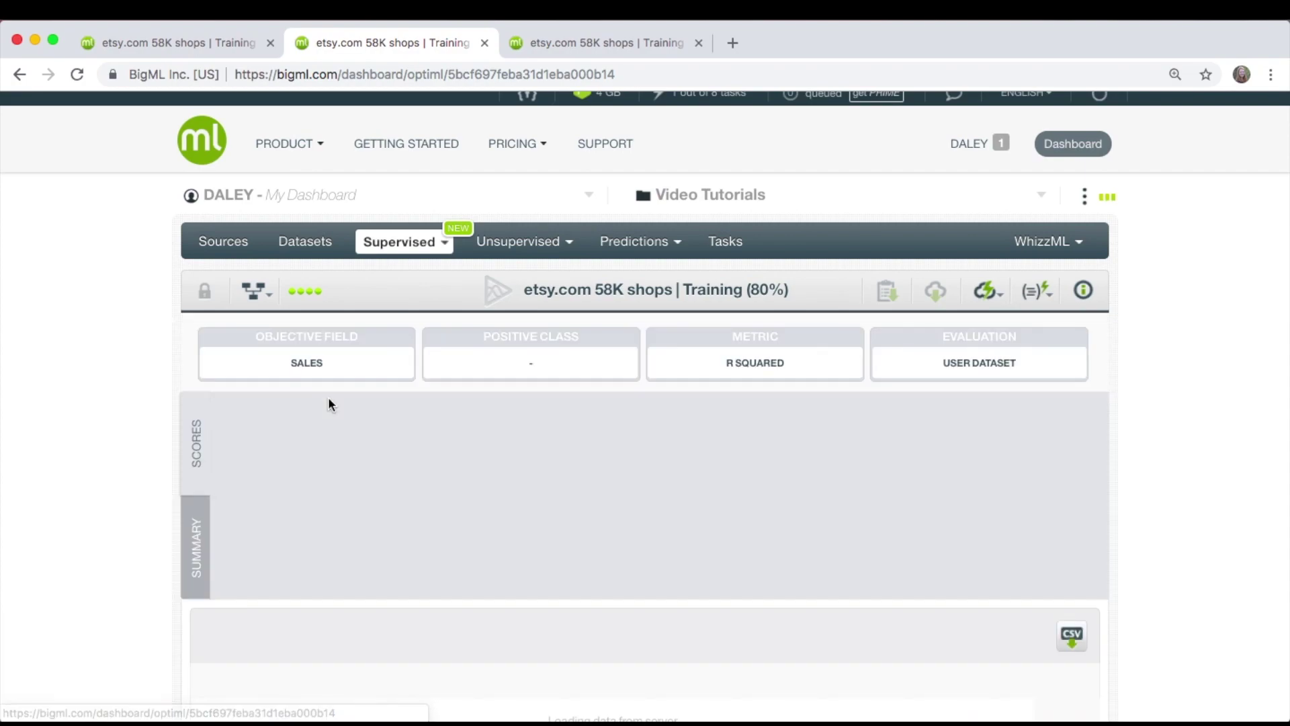
# Show the top 5 field importances for the auto structure suggestion deepnet and the 1279-node random decision forest.
pyautogui.scroll(-2, 329, 403)
pyautogui.scroll(-1, 330, 403)
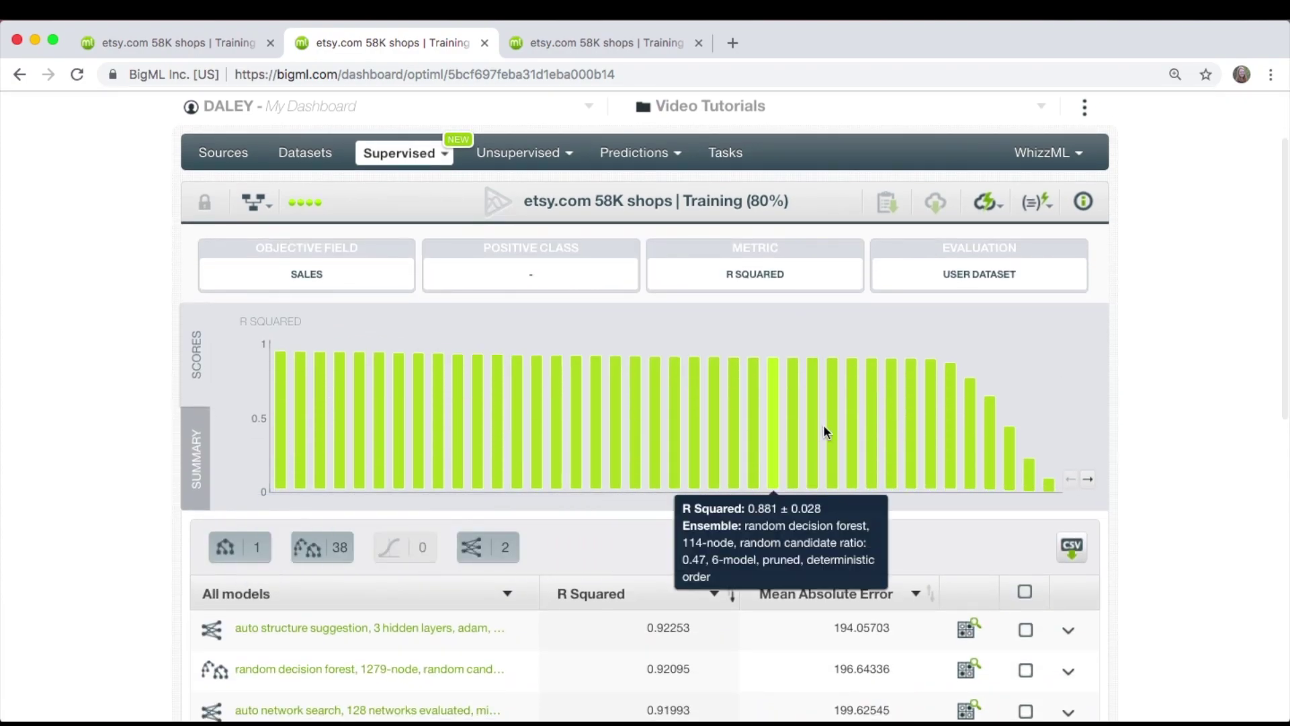
pyautogui.scroll(-3, 1126, 499)
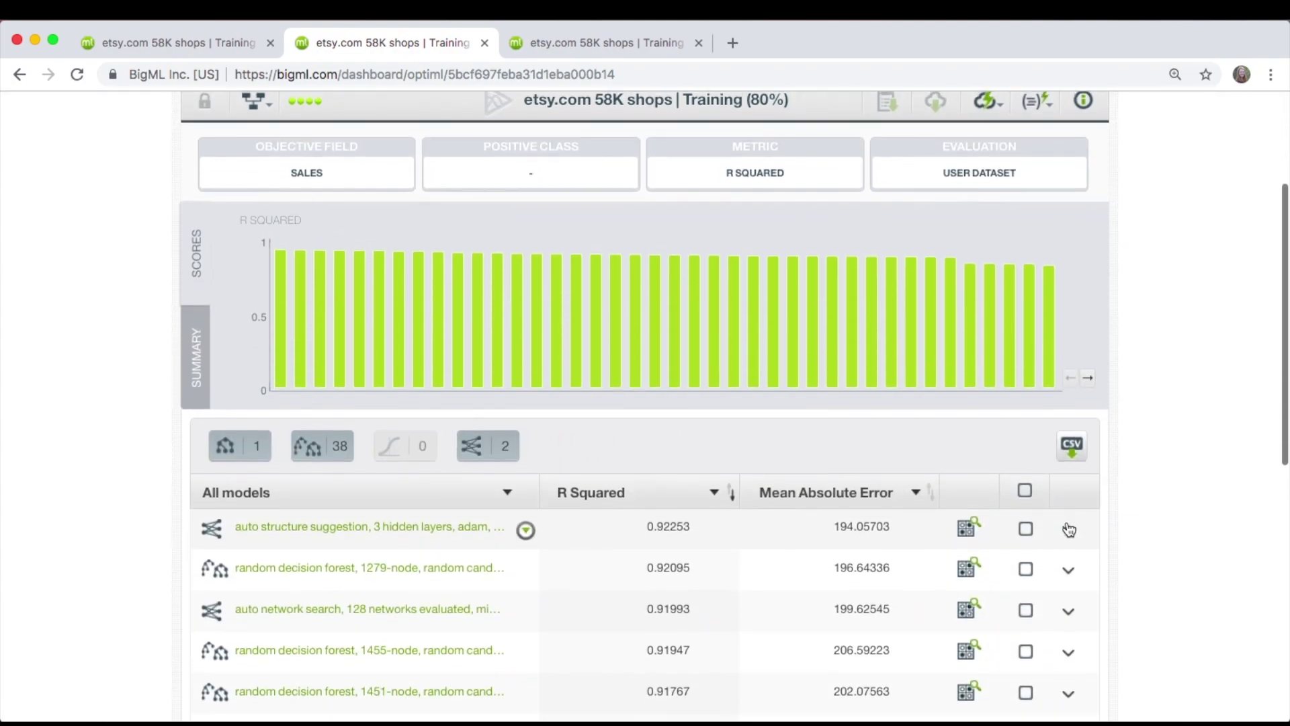
pyautogui.click(1069, 531)
pyautogui.scroll(-5, 1069, 531)
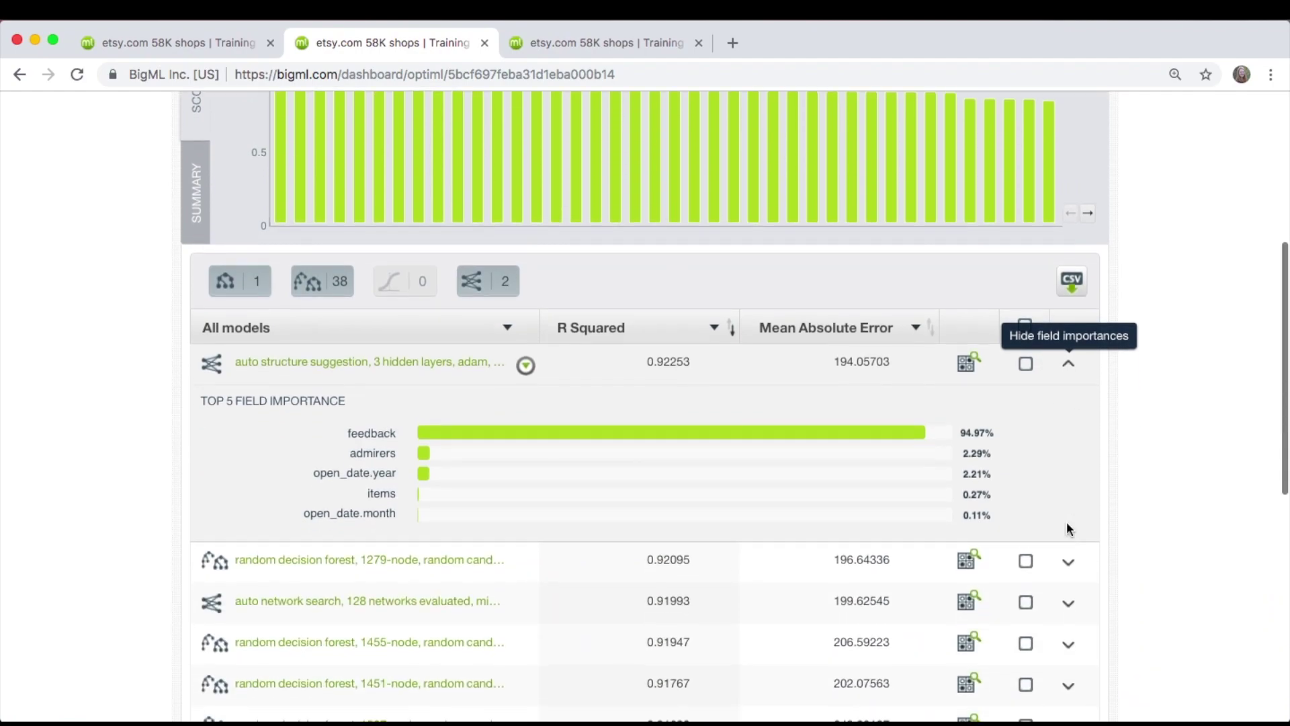
pyautogui.click(1069, 563)
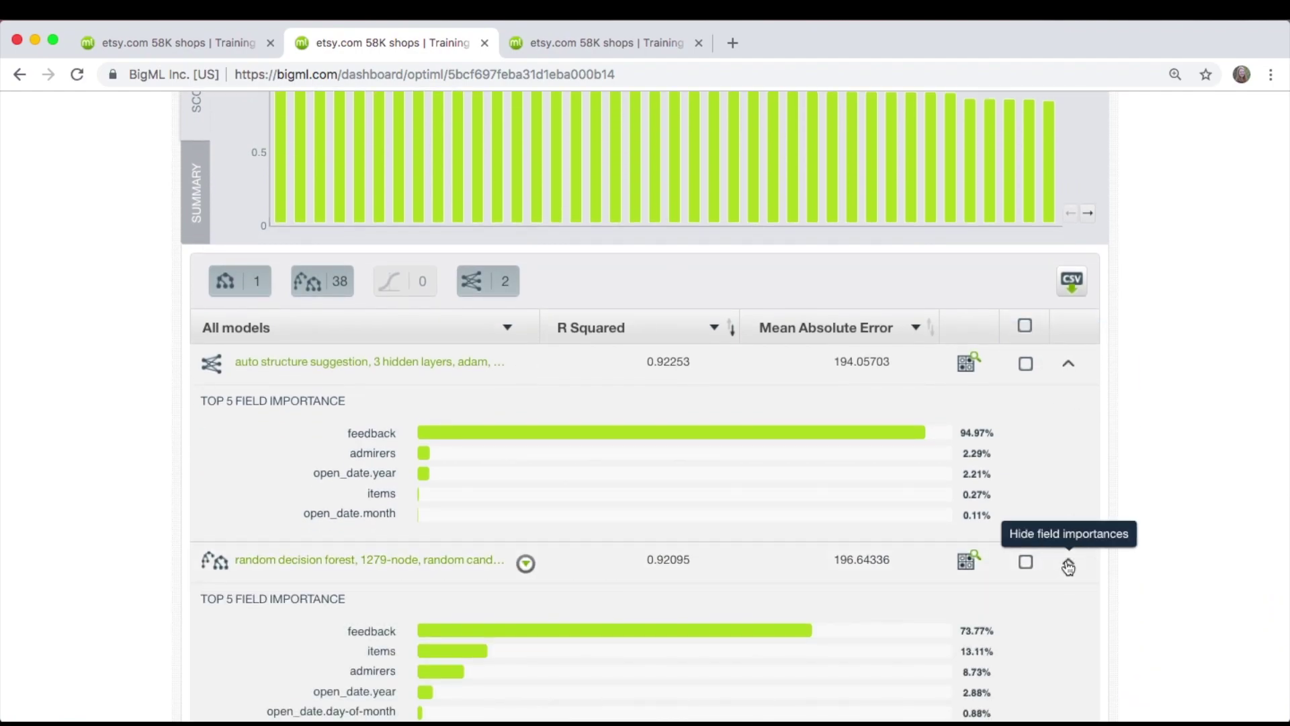
# Examine how the top 5 field importances differ between the deepnet and the random decision forest.
pyautogui.scroll(-3, 1069, 568)
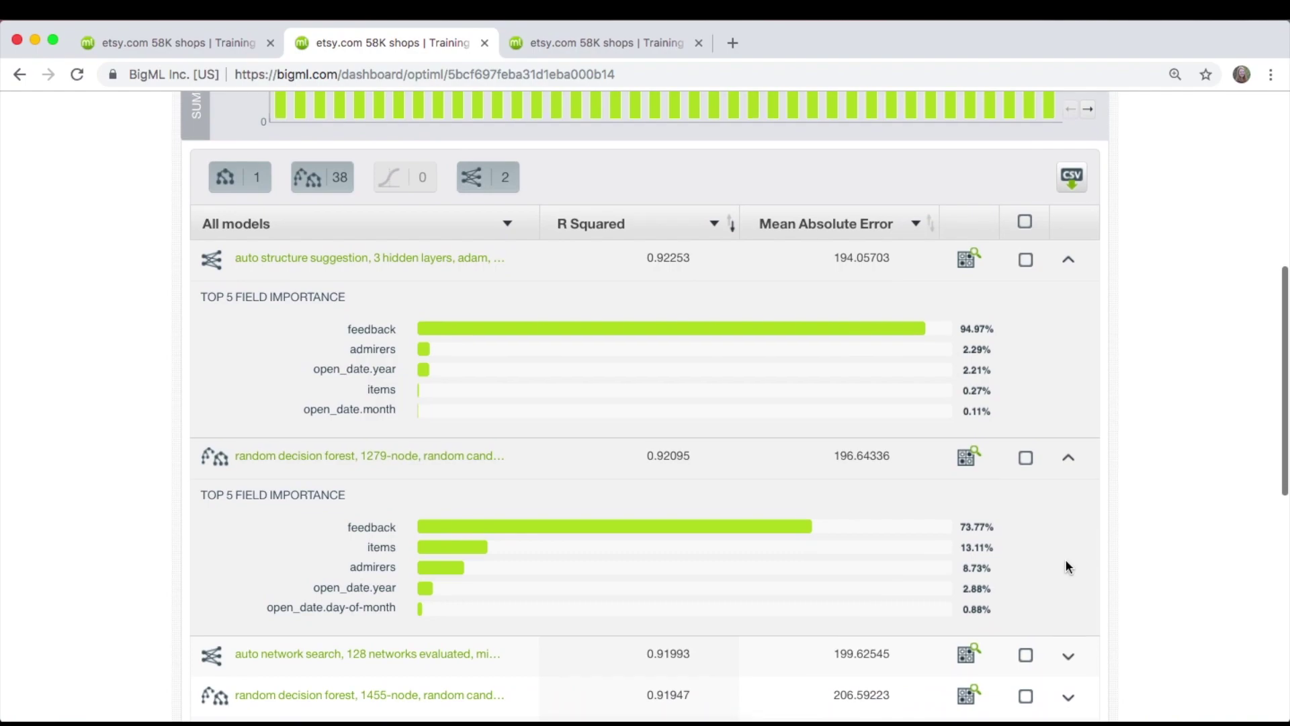
pyautogui.scroll(-1, 1067, 566)
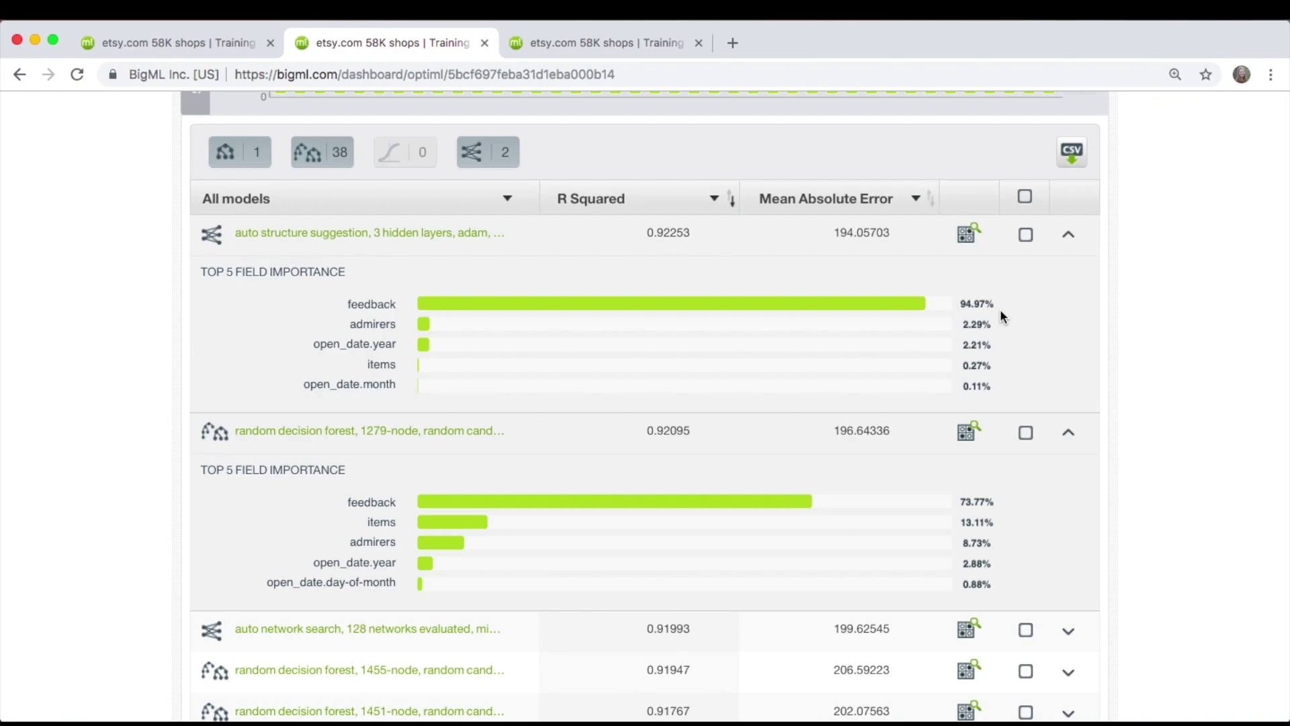
pyautogui.scroll(-1, 999, 311)
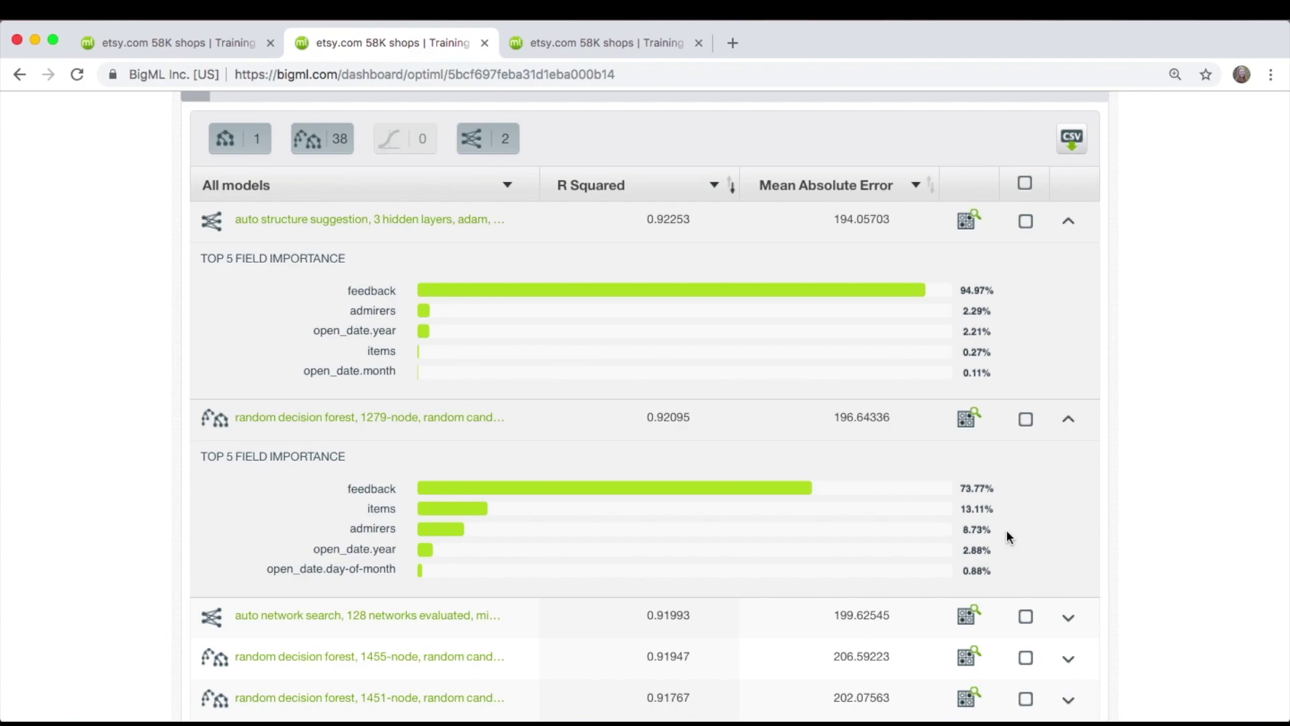
pyautogui.scroll(4, 1006, 529)
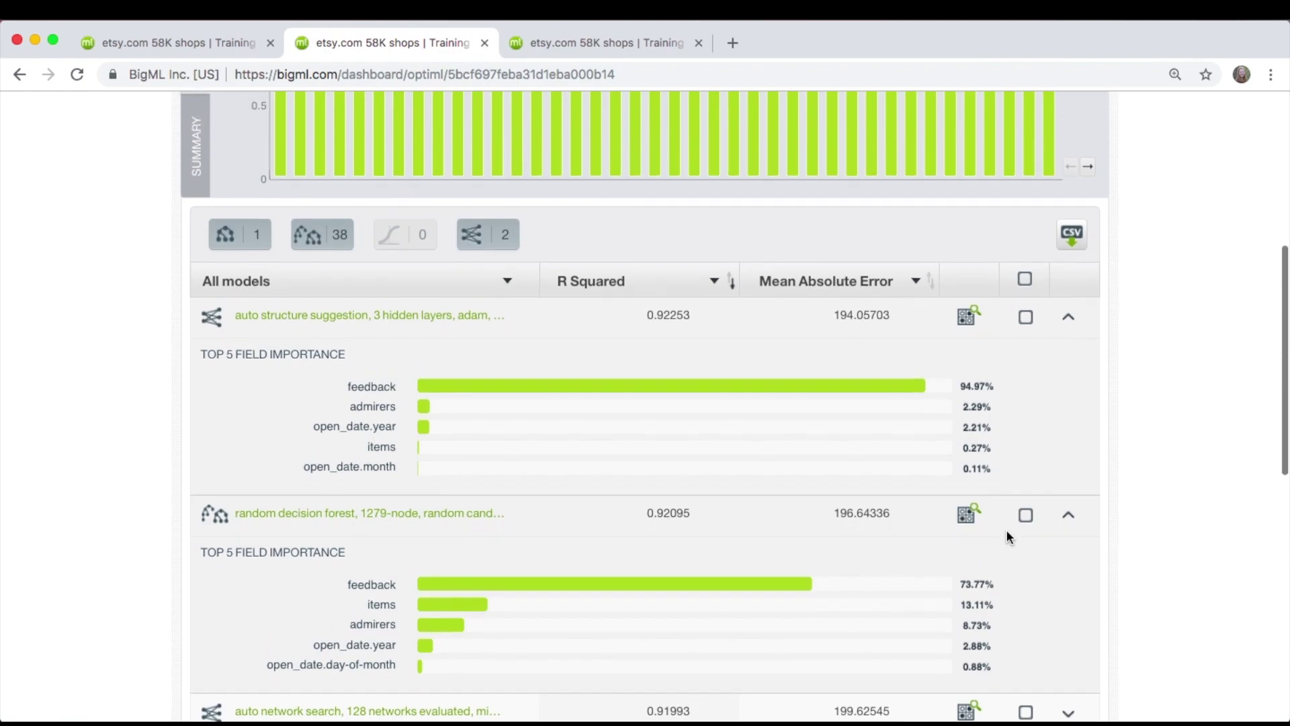
pyautogui.scroll(3, 1014, 533)
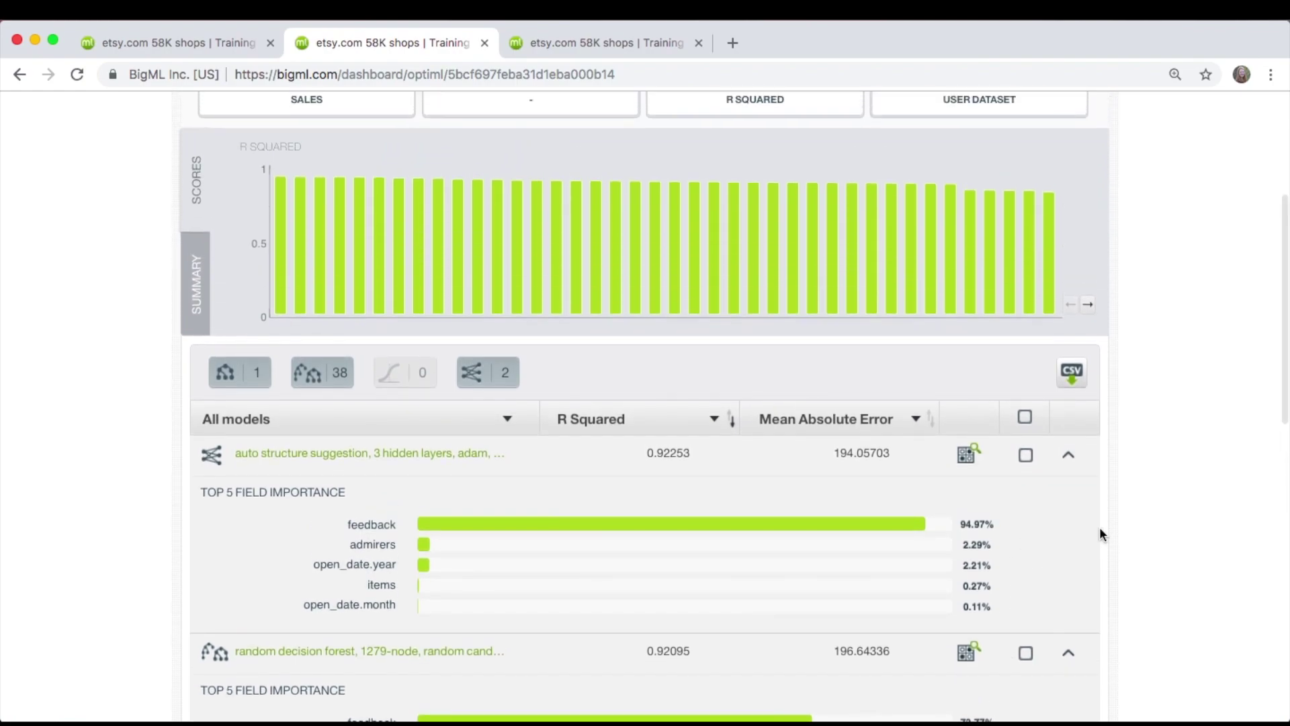
pyautogui.scroll(1, 1112, 534)
pyautogui.scroll(2, 1166, 509)
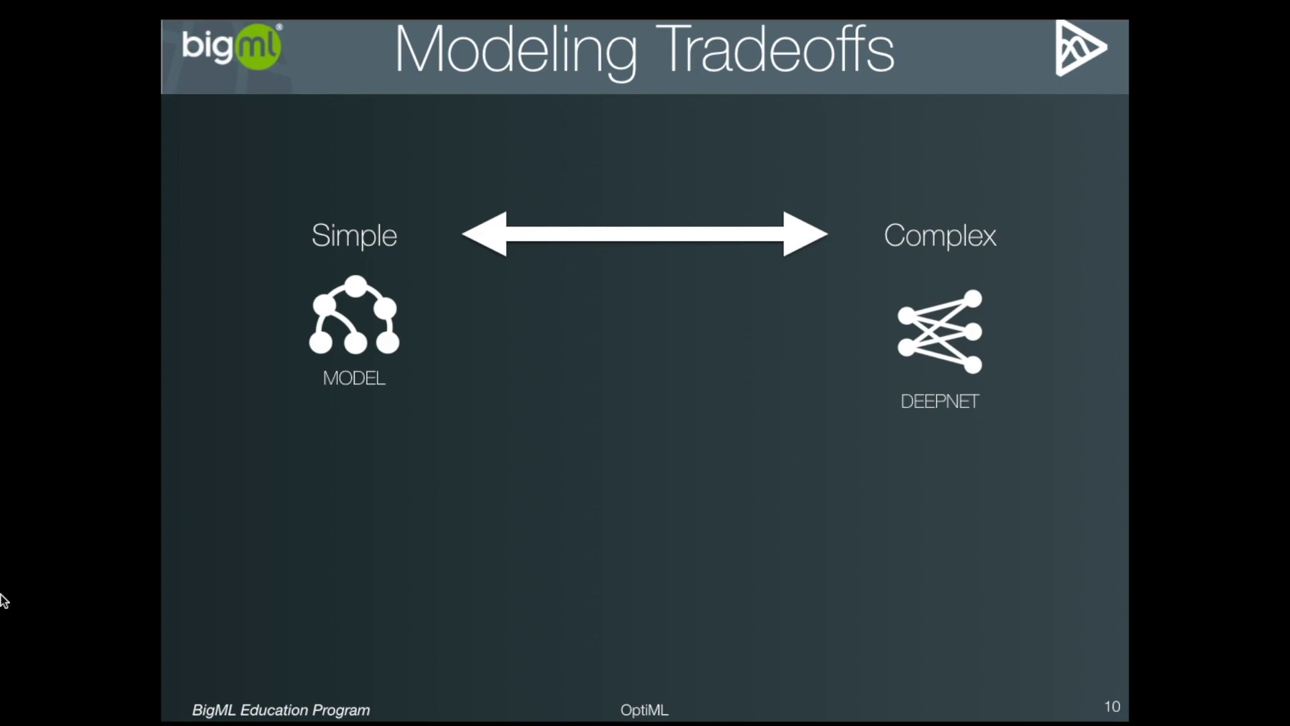
pyautogui.press('Right')
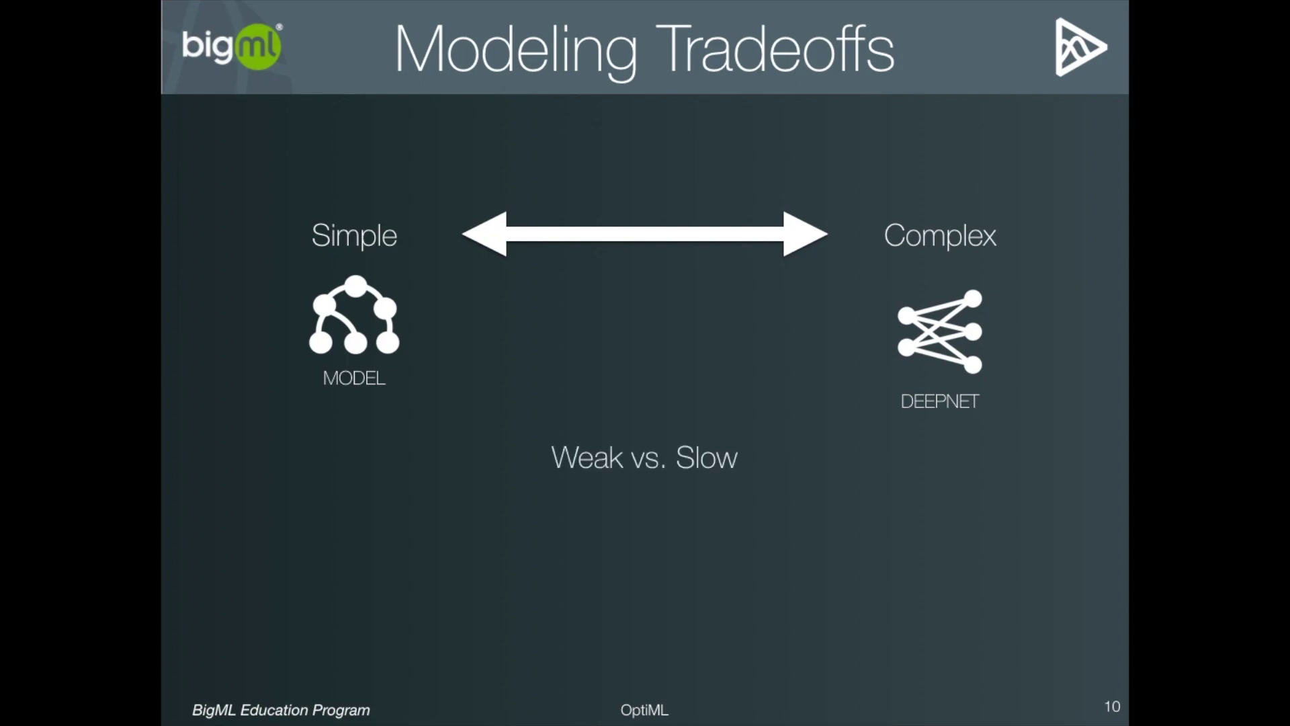
pyautogui.press('Right')
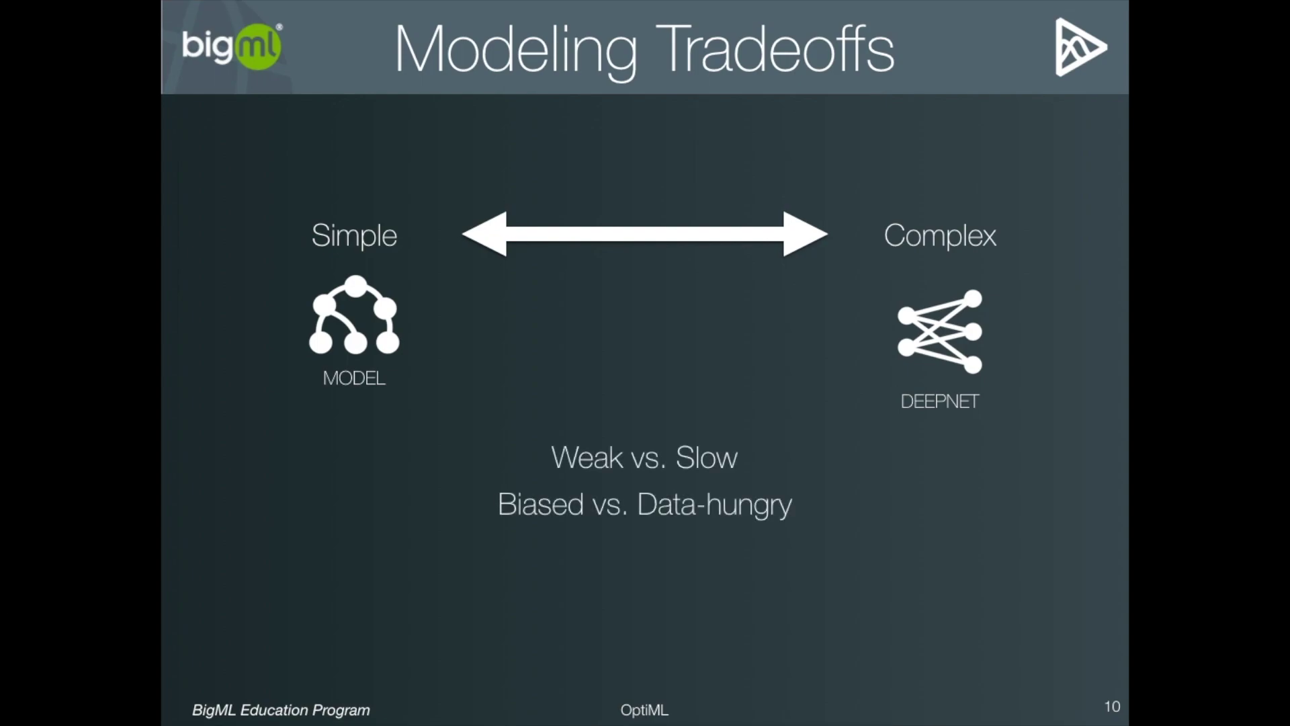